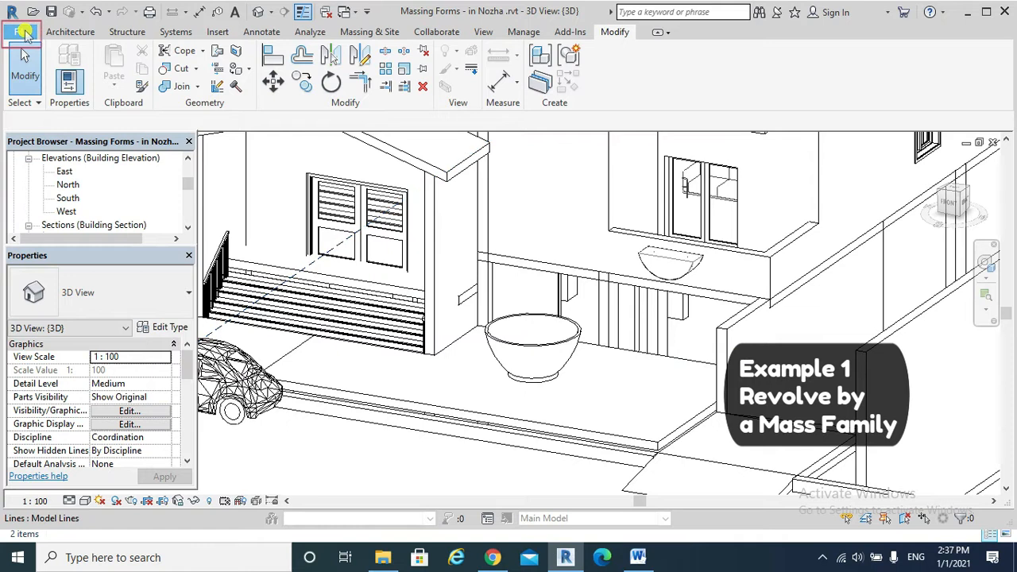
# - Create a new family from the Generic Model.rft template
pyautogui.moveTo(52, 94)
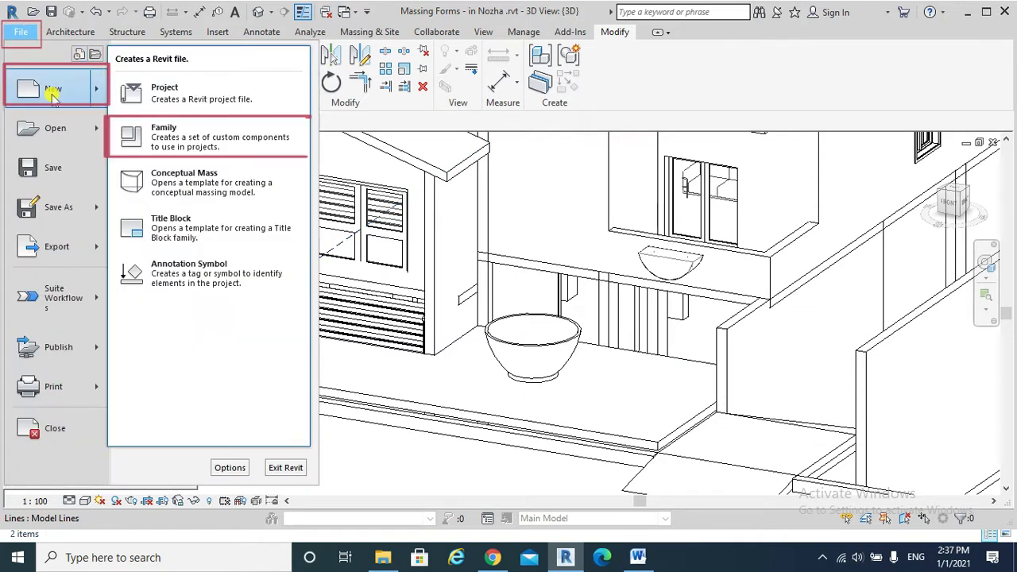
pyautogui.click(171, 140)
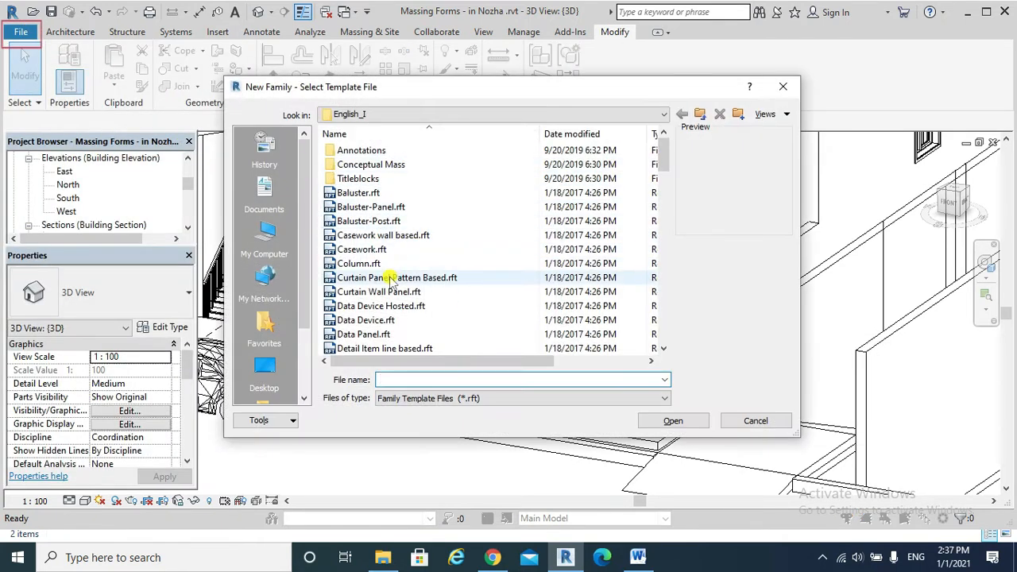
pyautogui.scroll(-11, 385, 274)
pyautogui.doubleClick(365, 266)
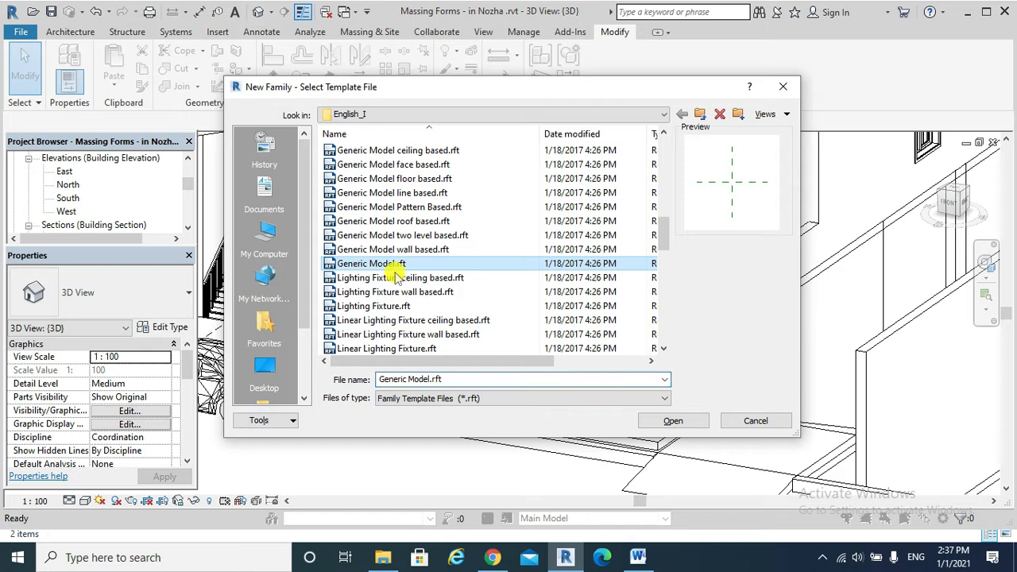
# - Start a Revolve on the work plane Reference Plane : Center (Front/Back) and open the Elevation: Back view for sketching
pyautogui.click(196, 71)
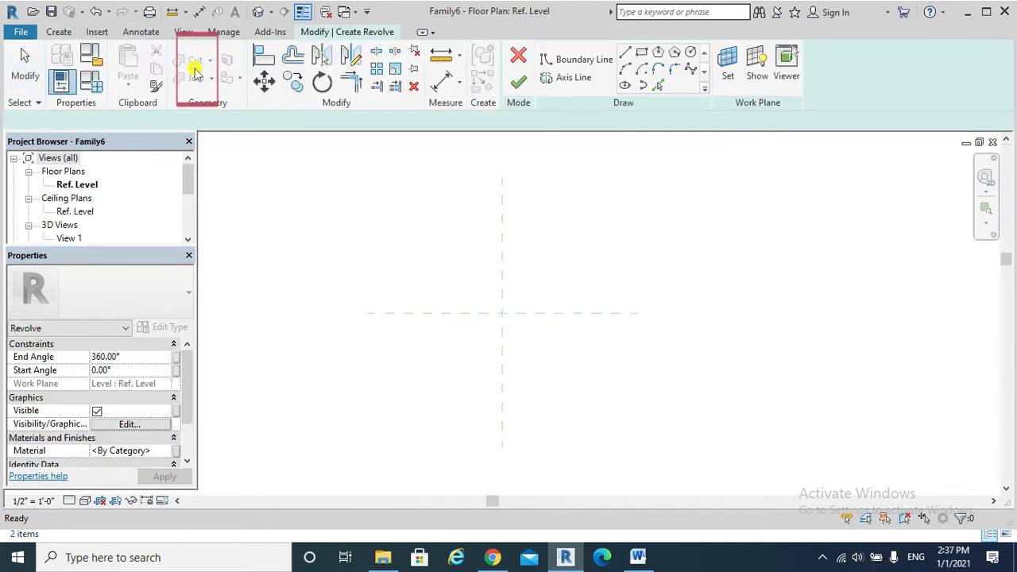
pyautogui.click(729, 68)
pyautogui.click(358, 260)
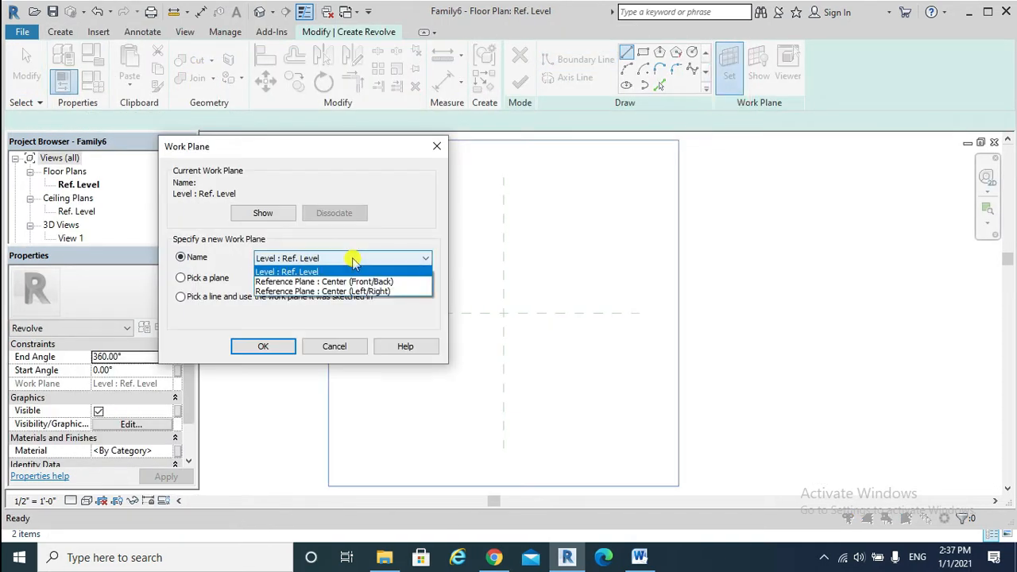
pyautogui.click(338, 281)
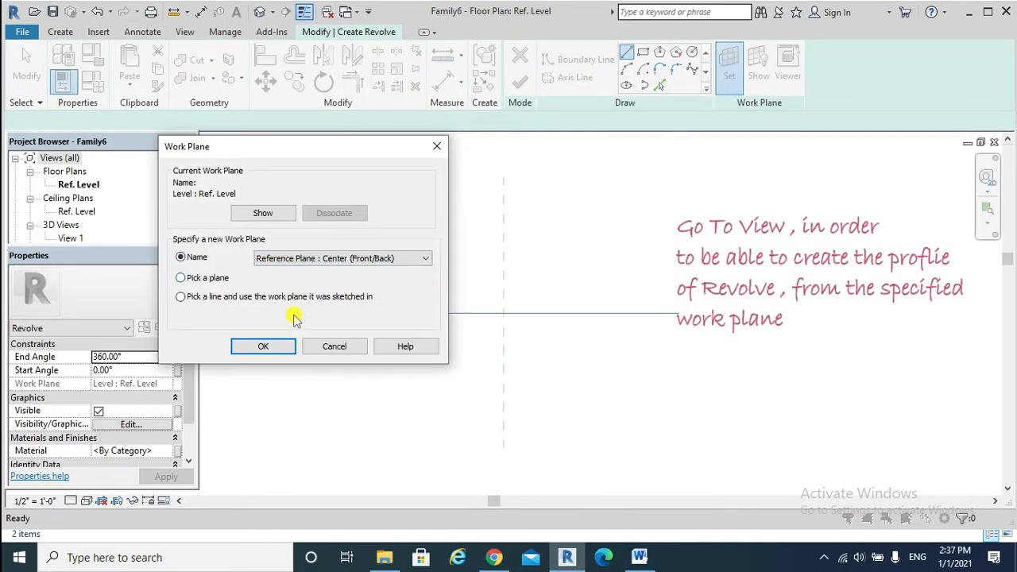
pyautogui.click(265, 348)
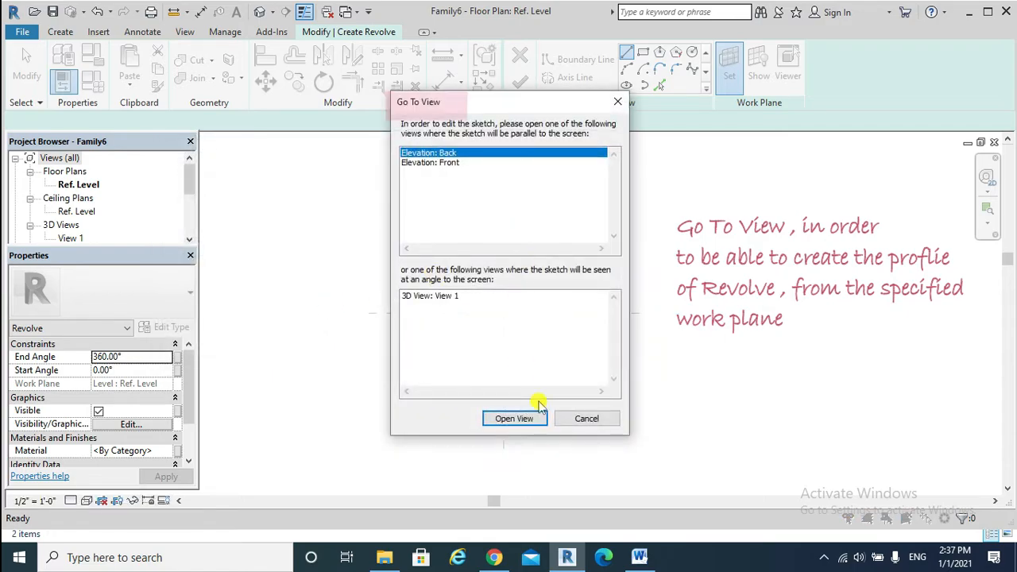
pyautogui.click(529, 417)
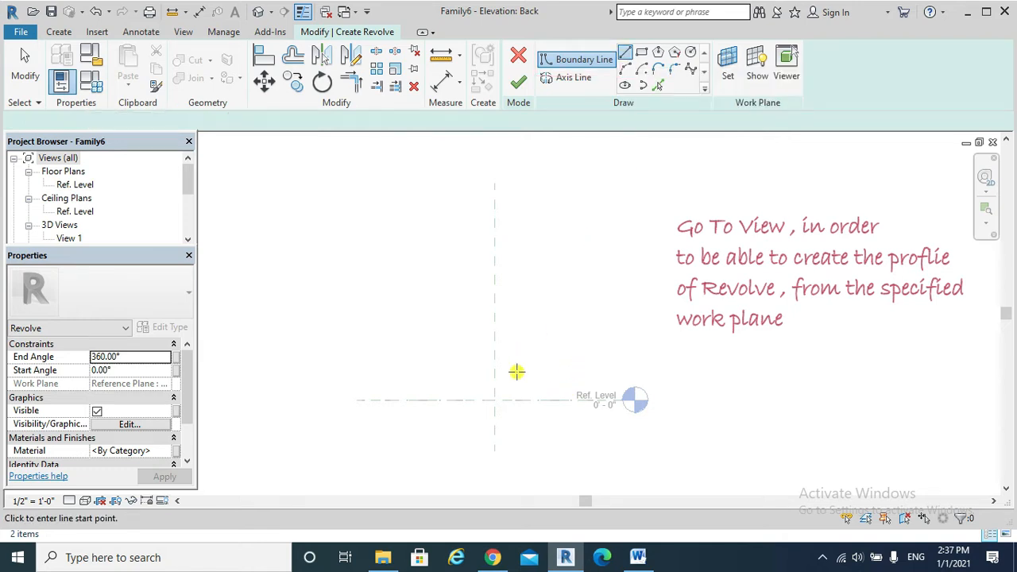
# - Sketch a closed L-shaped boundary with an outward-leaning wall, starting at the reference plane intersection, its base about 2' 5" wide
pyautogui.click(494, 400)
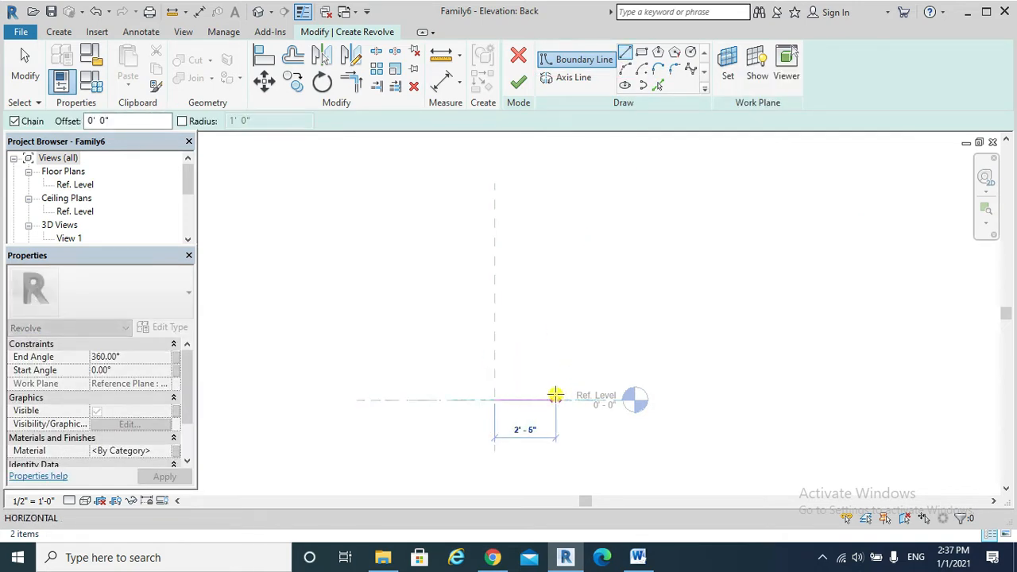
pyautogui.click(554, 397)
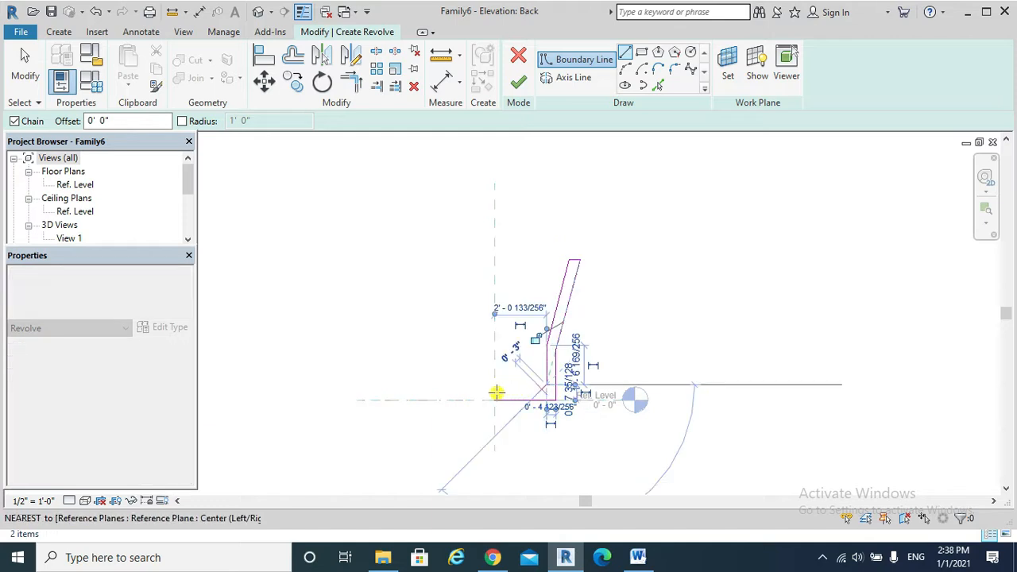
pyautogui.click(495, 386)
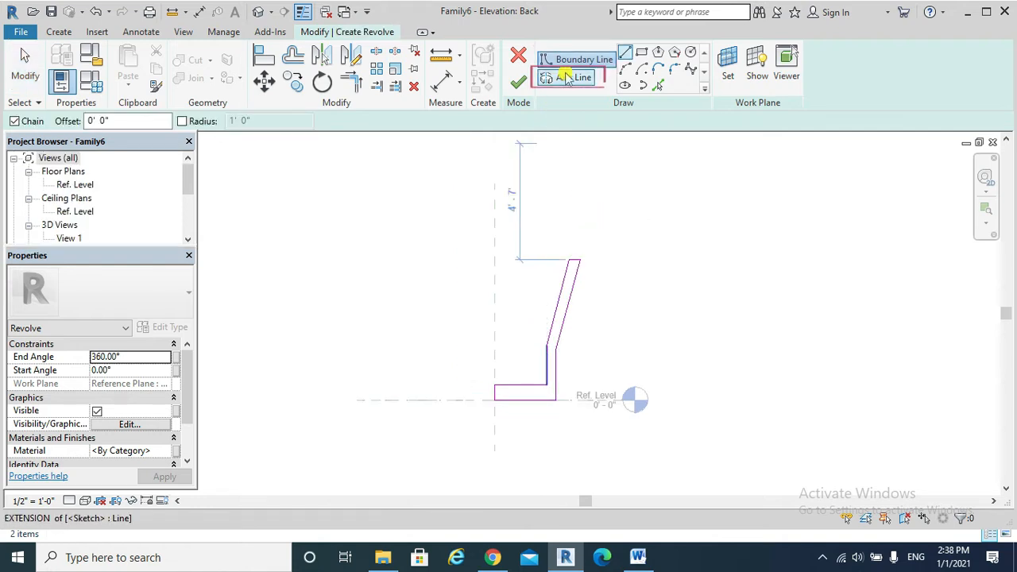
# - Draw a vertical axis line about 5' 10" long up the center plane from the reference level and finish the revolve
pyautogui.click(568, 77)
pyautogui.click(494, 400)
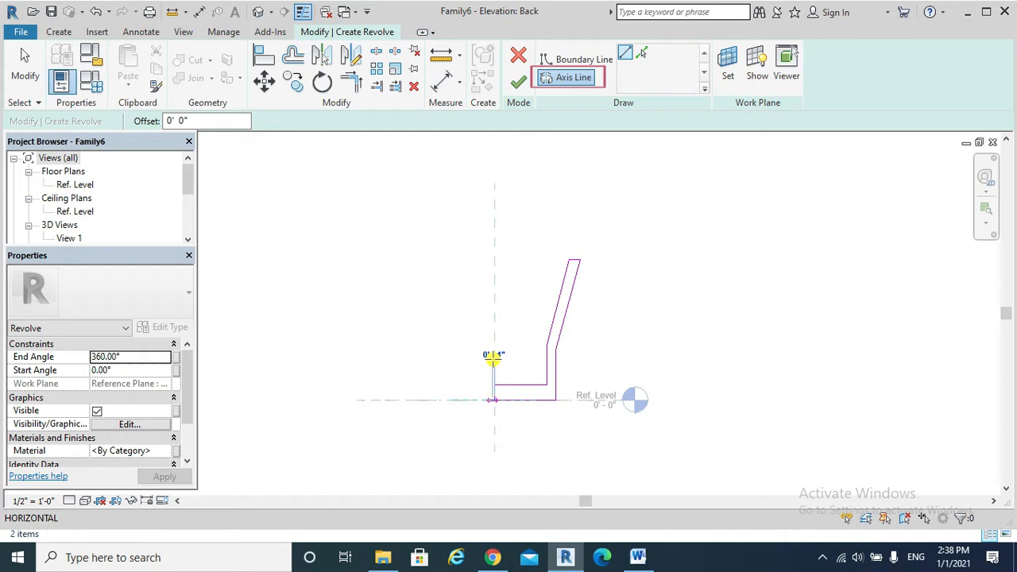
pyautogui.click(495, 253)
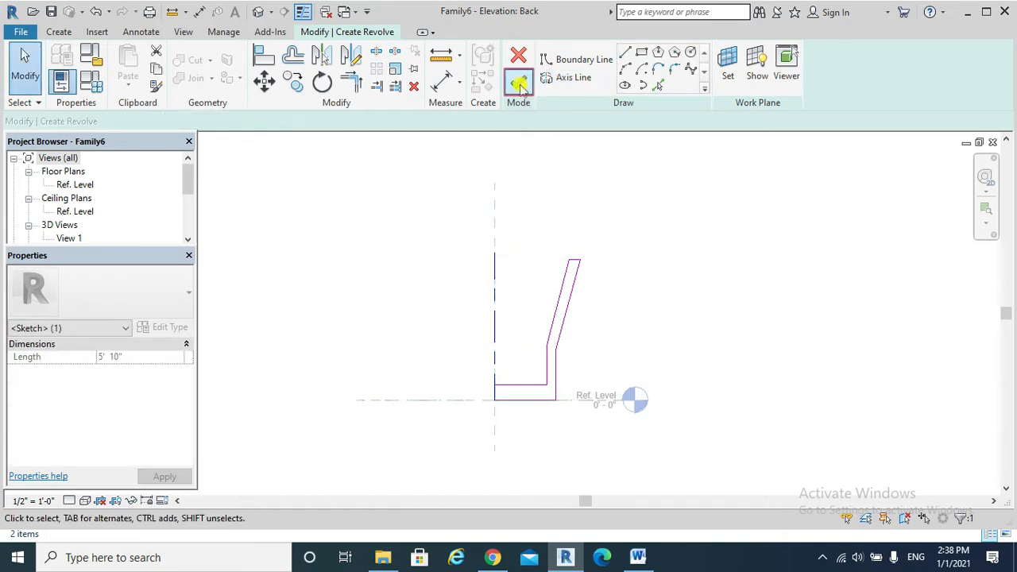
pyautogui.click(518, 83)
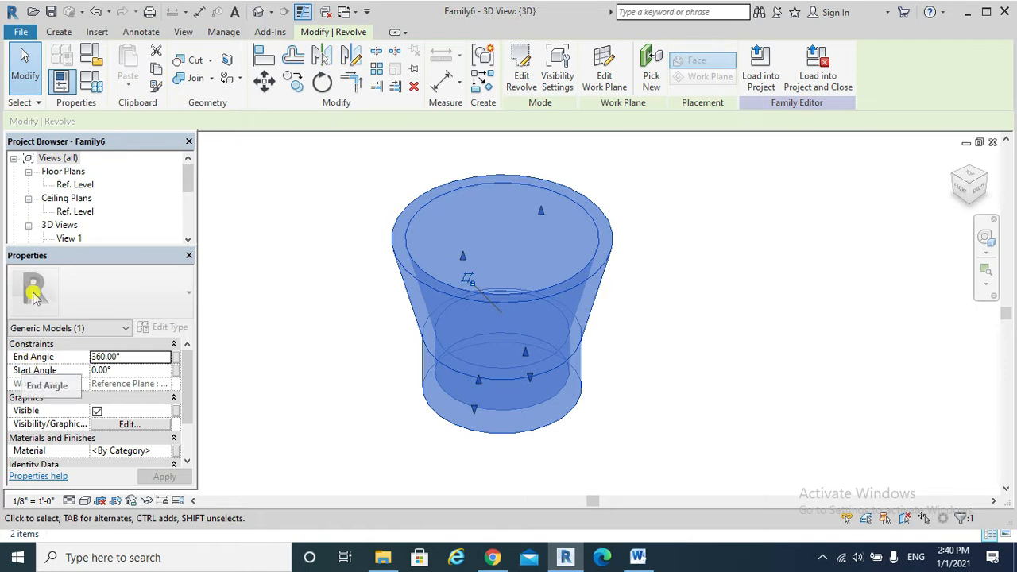
# - Set the revolve's End Angle to 180° and apply it
pyautogui.click(94, 357)
pyautogui.click(132, 359)
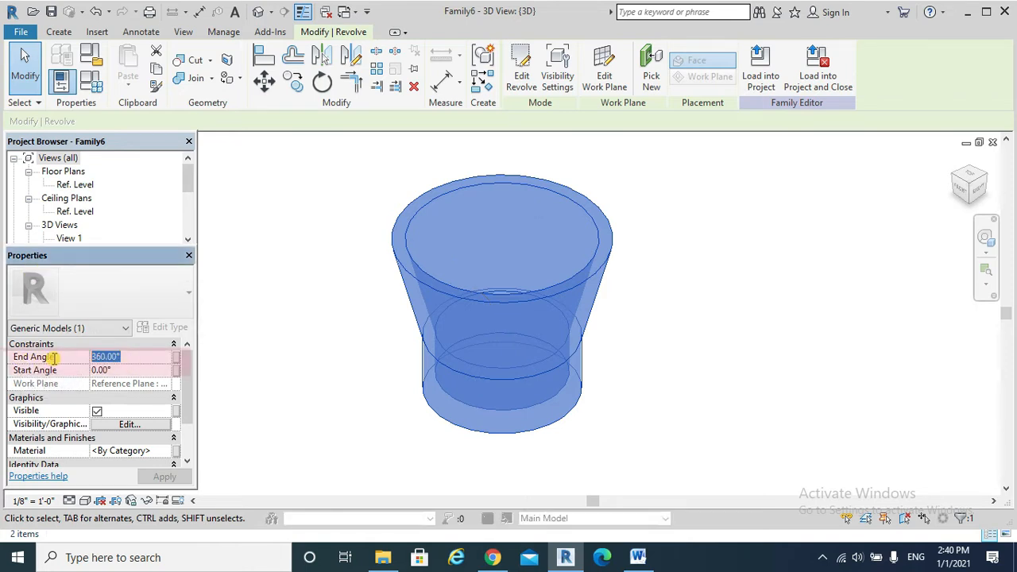
pyautogui.write('180')
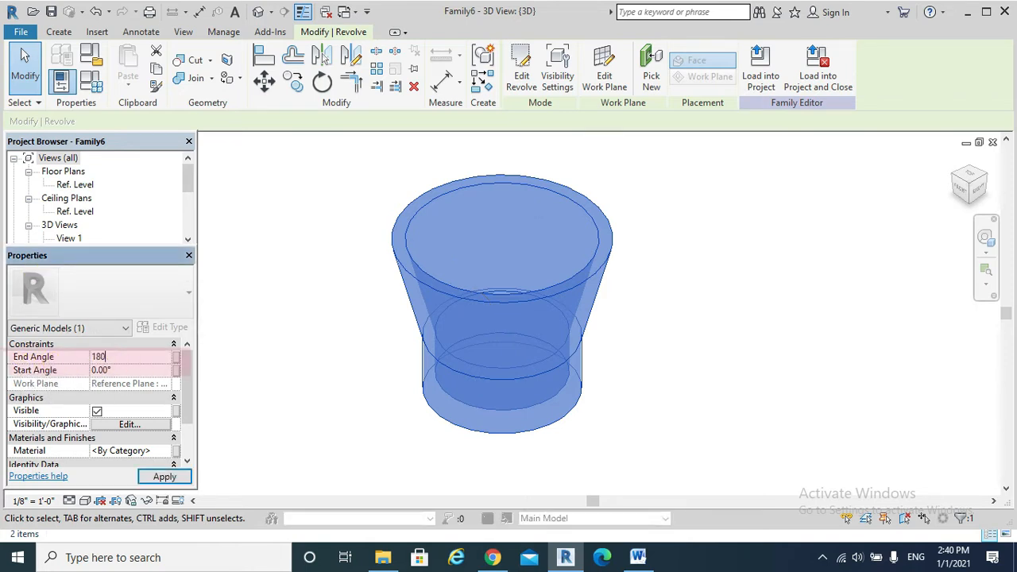
pyautogui.click(99, 435)
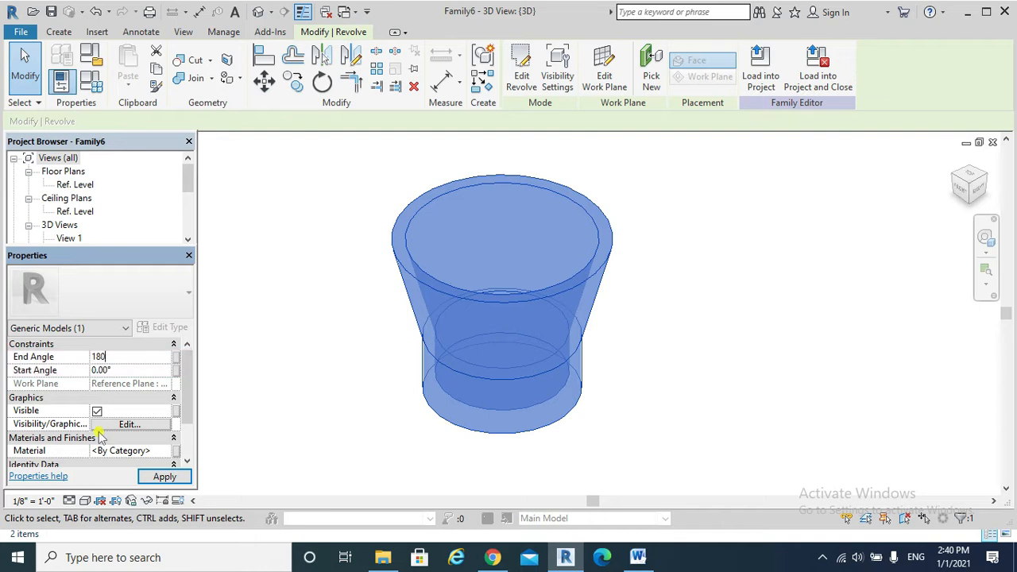
pyautogui.click(163, 477)
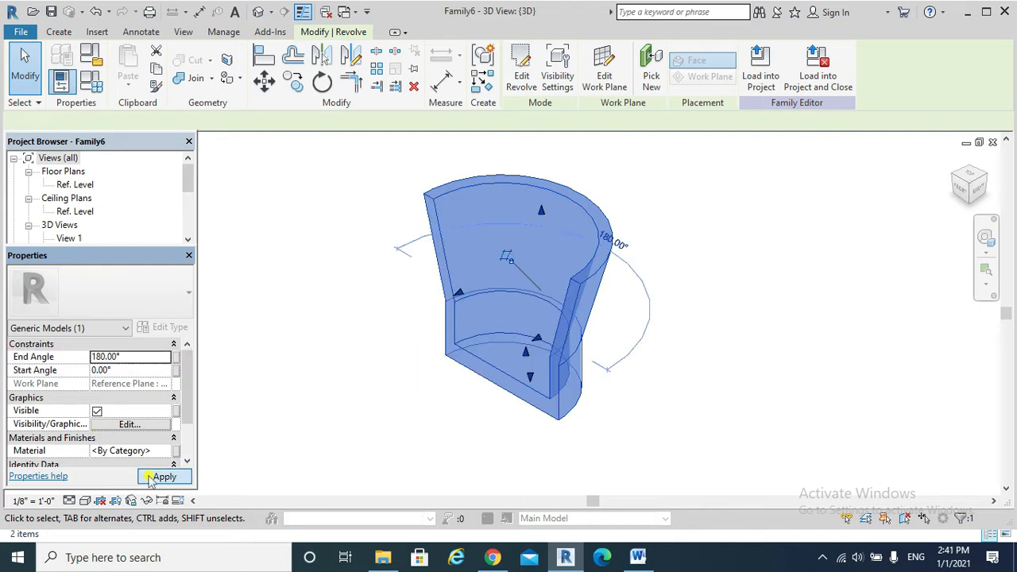
# - Load the revolved family into the Massing Forms project and place it on Level 0 -Ground outside the south facade
pyautogui.scroll(-1, 586, 328)
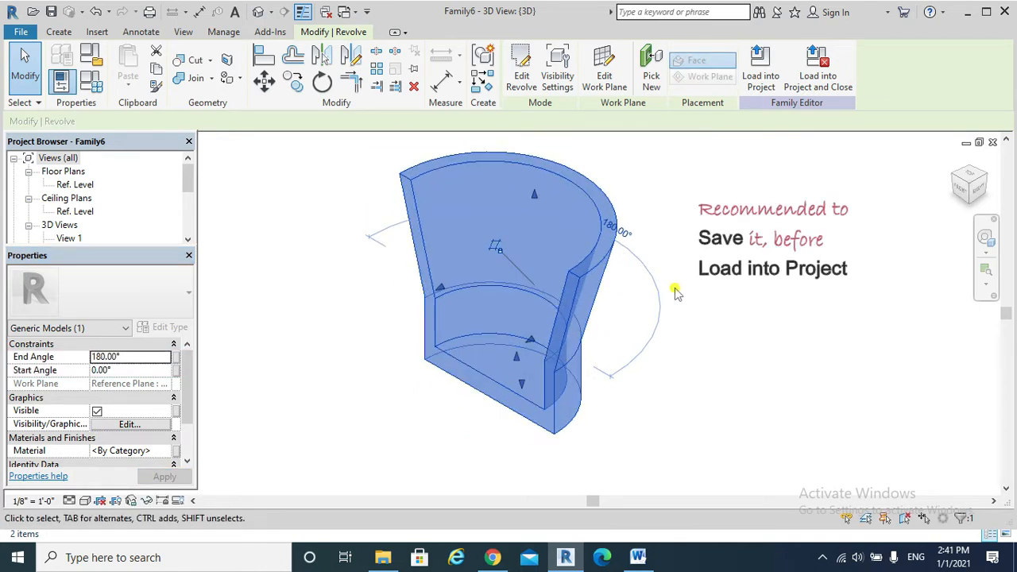
pyautogui.click(757, 89)
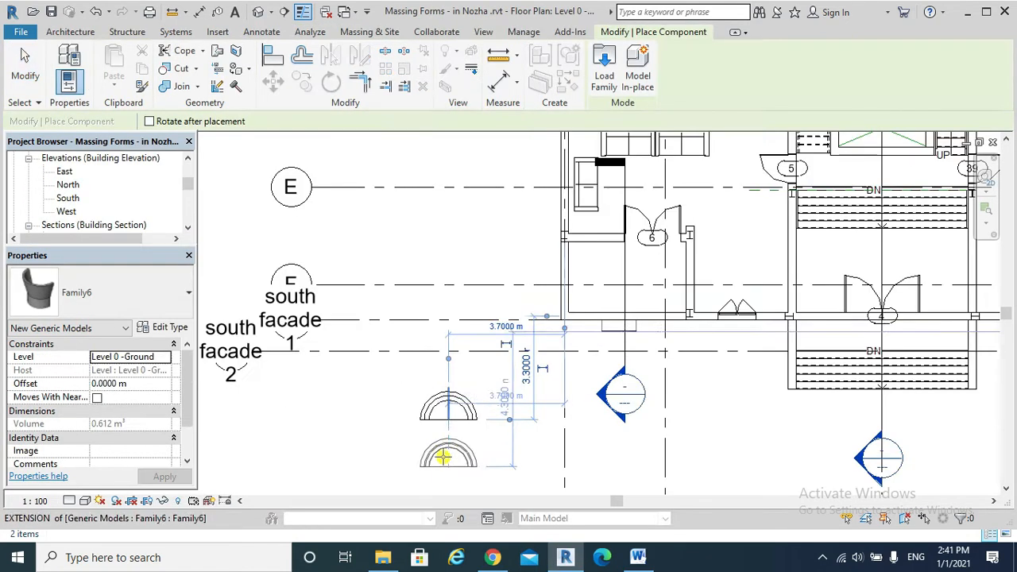
pyautogui.scroll(4, 493, 421)
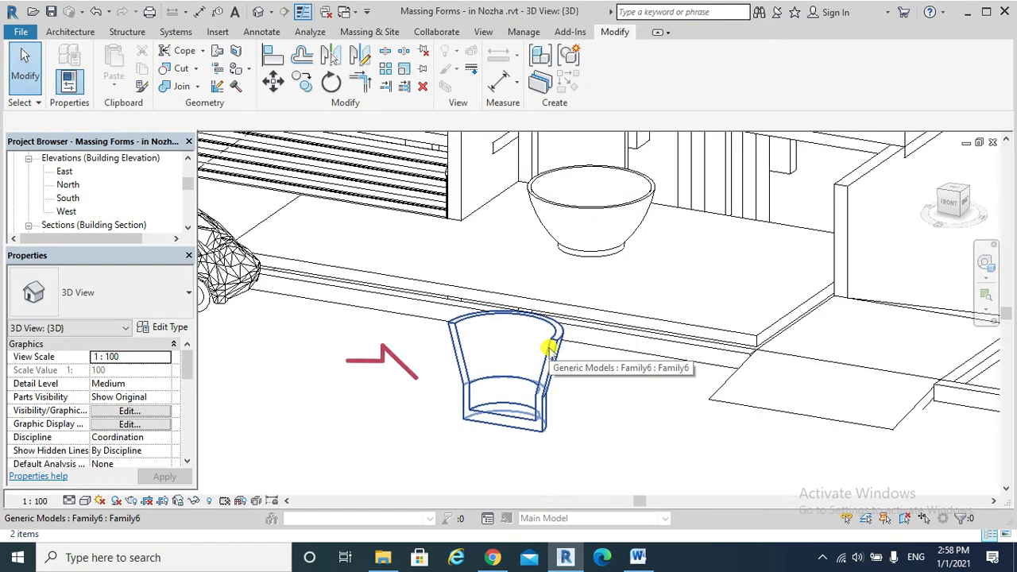
pyautogui.click(580, 364)
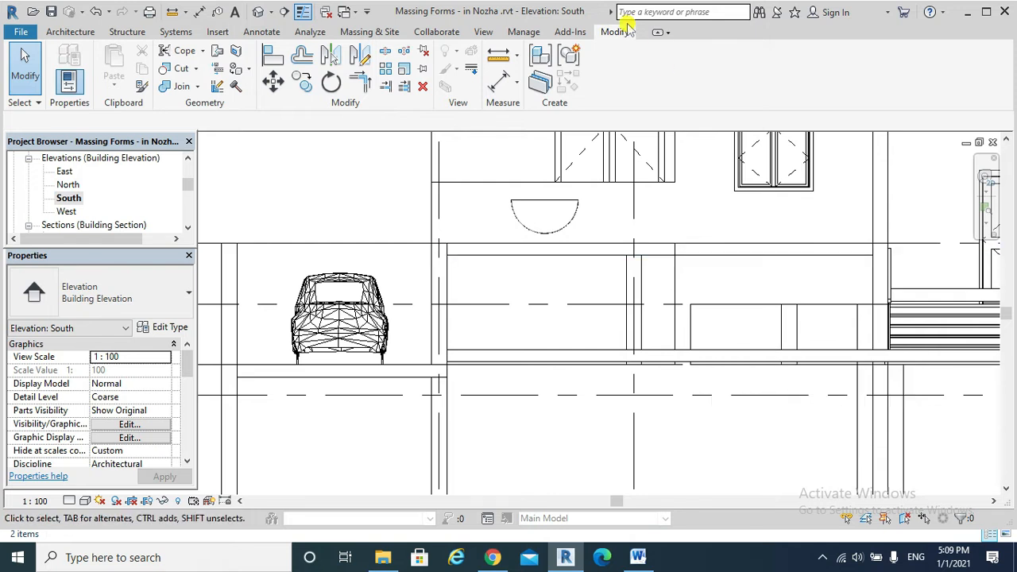
# - Start an in-place mass named Mass 4 in the South elevation
pyautogui.click(367, 32)
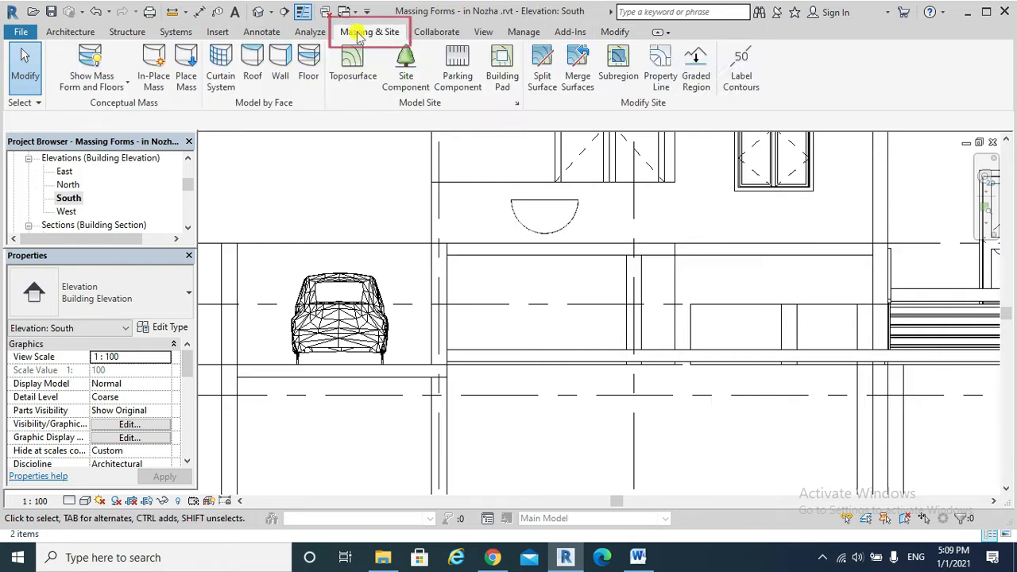
pyautogui.click(153, 80)
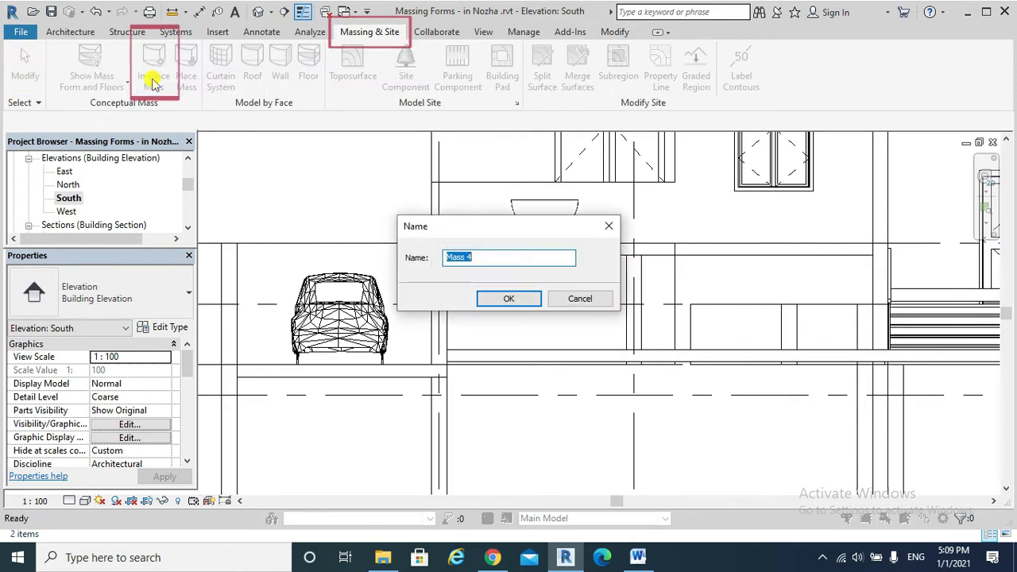
pyautogui.click(526, 298)
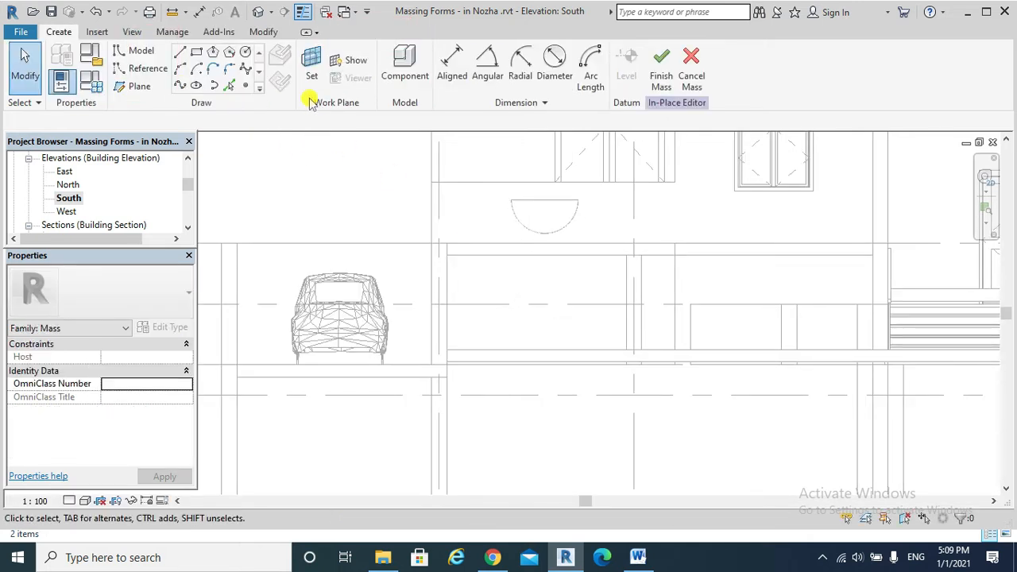
# - Start drawing model lines for the mass on the named work plane Grid : south facade 1
pyautogui.click(141, 52)
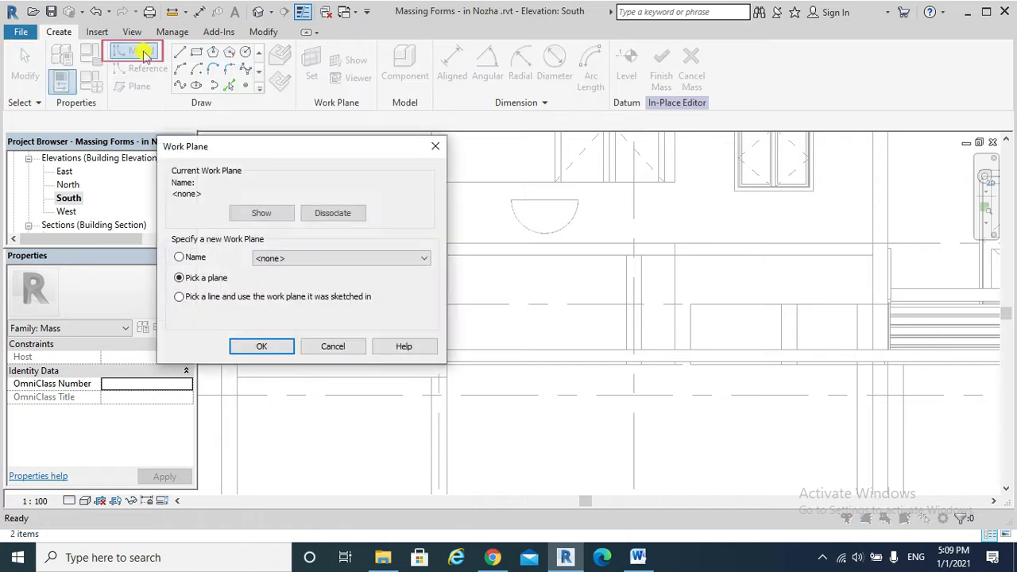
pyautogui.click(180, 258)
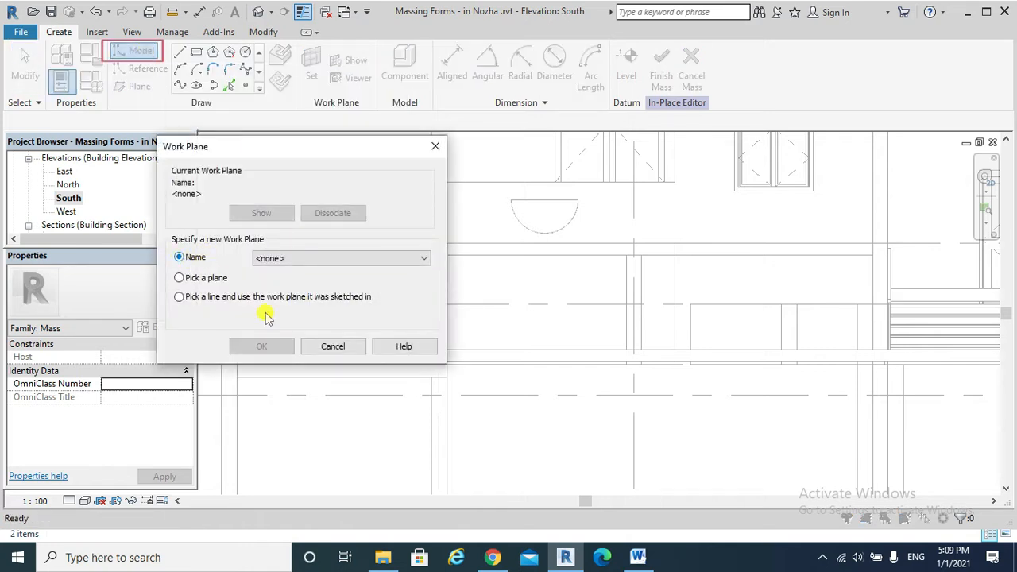
pyautogui.click(331, 259)
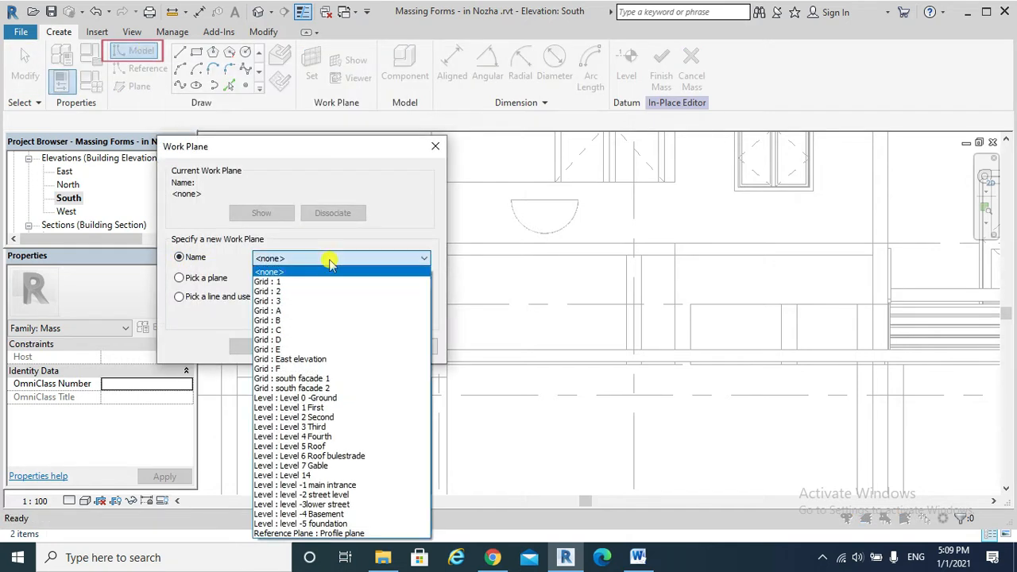
pyautogui.click(307, 378)
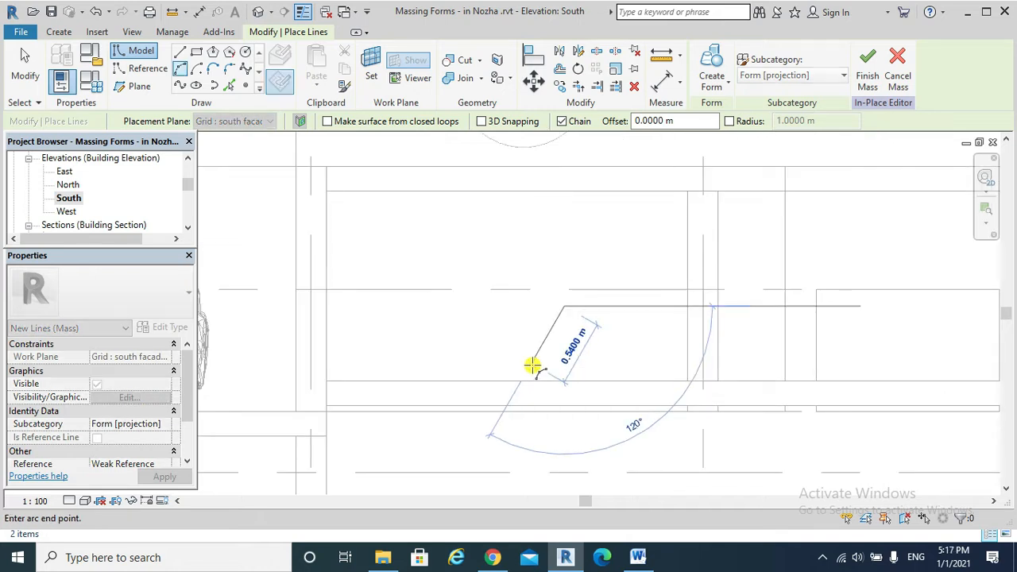
# - Sketch a start-end-radius arc with a radius of about 0.4 m as part of the revolve profile, then leave the line command
pyautogui.click(537, 362)
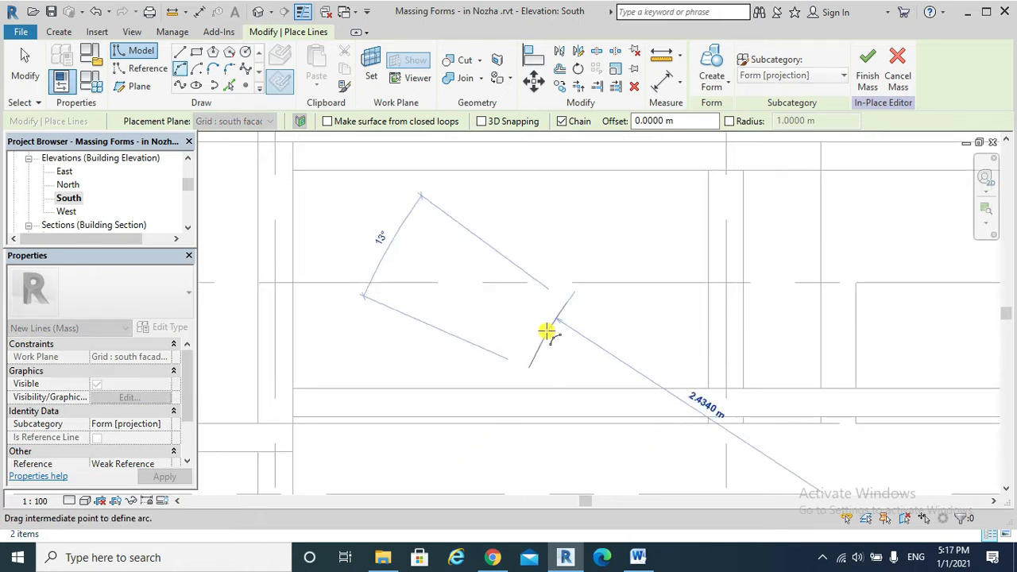
pyautogui.scroll(4, 547, 332)
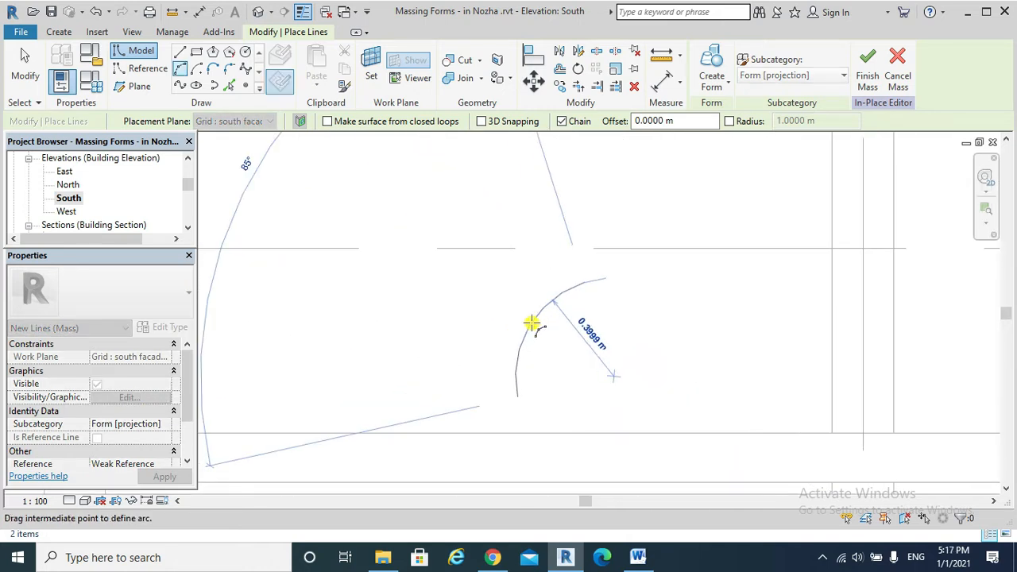
pyautogui.click(531, 323)
pyautogui.press('Escape')
pyautogui.press('Escape')
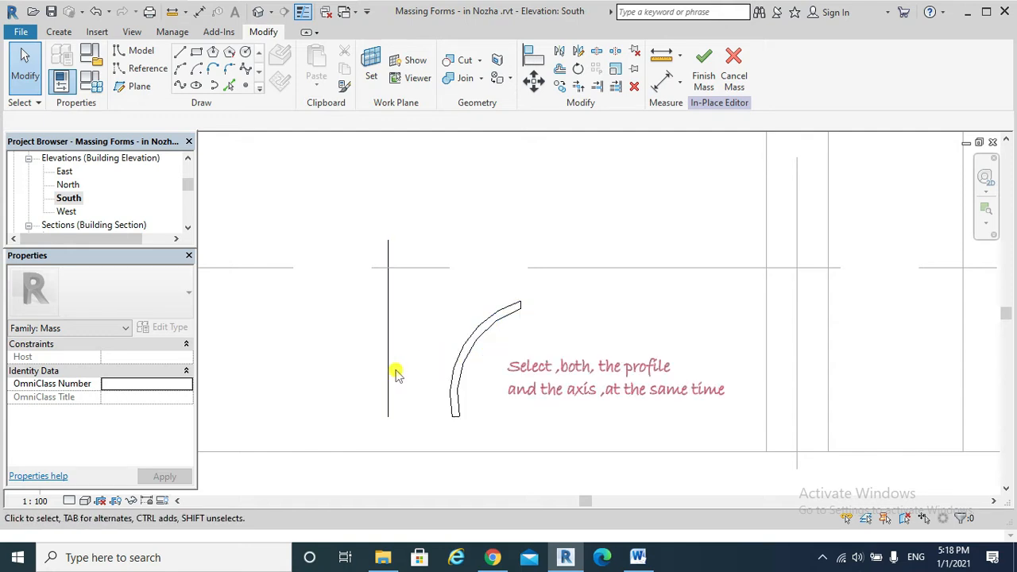
# - Create a solid revolved form from the closed curved profile and the vertical axis line
pyautogui.press('Tab')
pyautogui.click(496, 325)
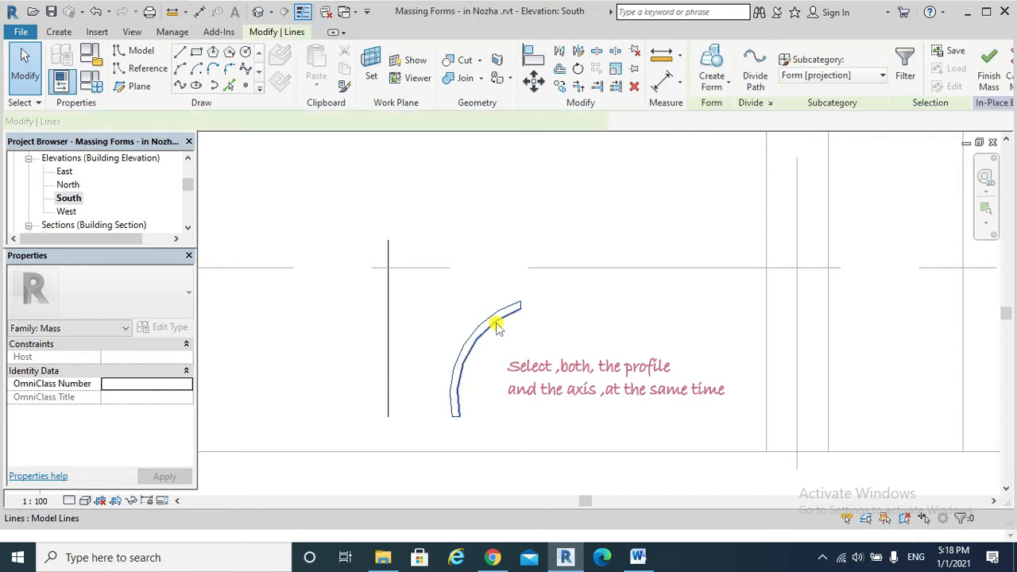
pyautogui.keyDown('ctrl'); pyautogui.click(389, 329); pyautogui.keyUp('ctrl')
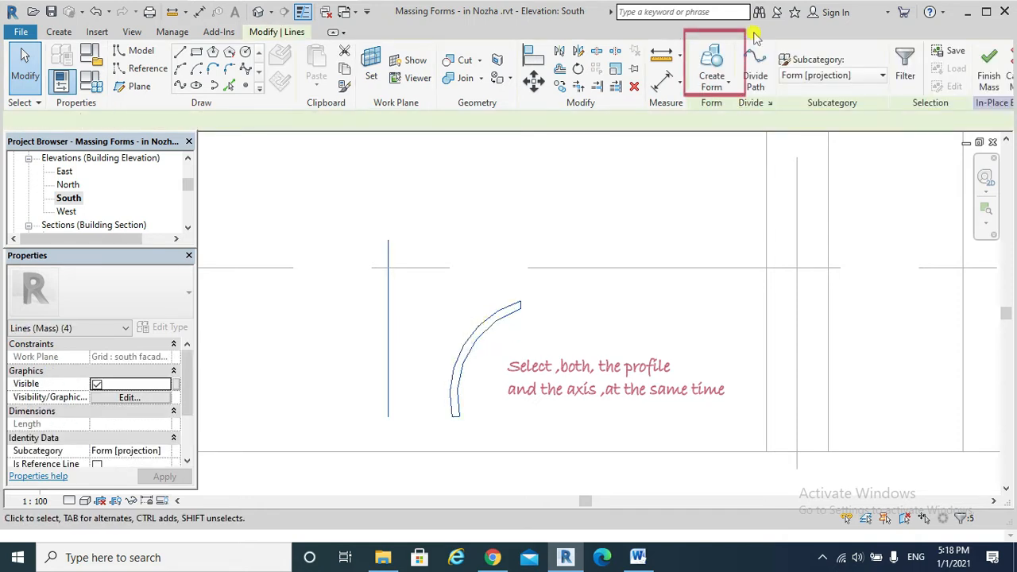
pyautogui.click(716, 82)
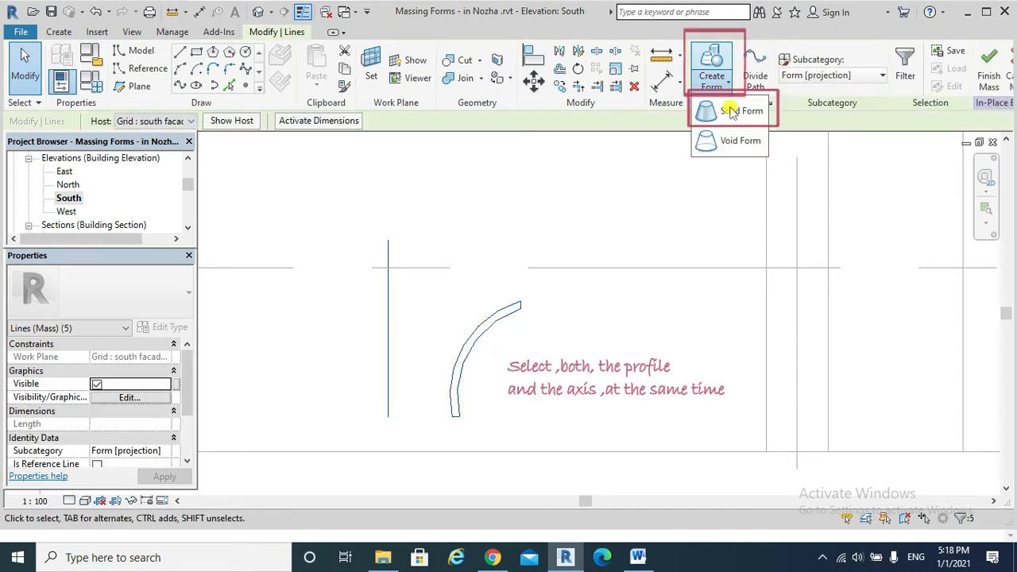
pyautogui.click(731, 112)
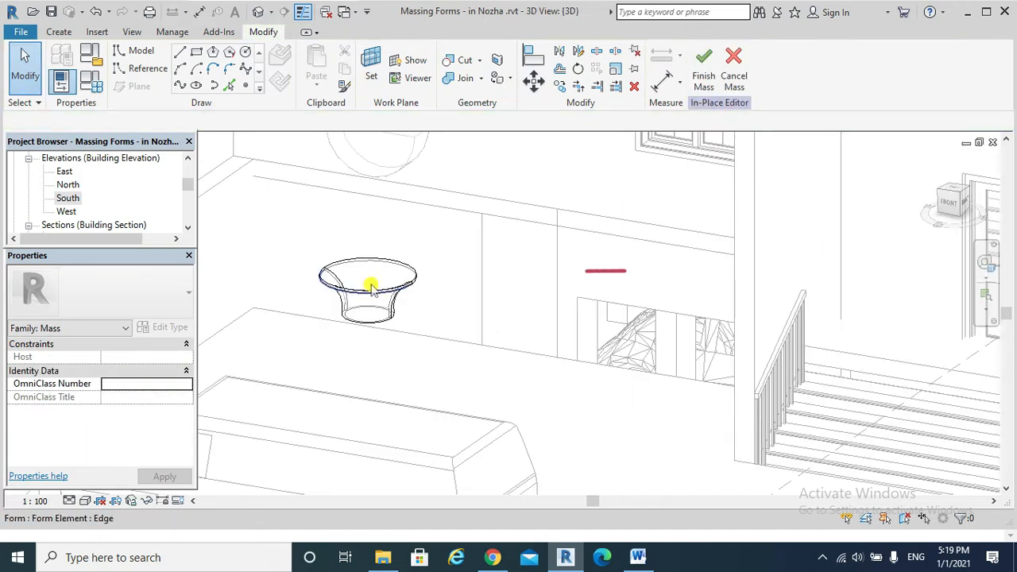
pyautogui.click(368, 287)
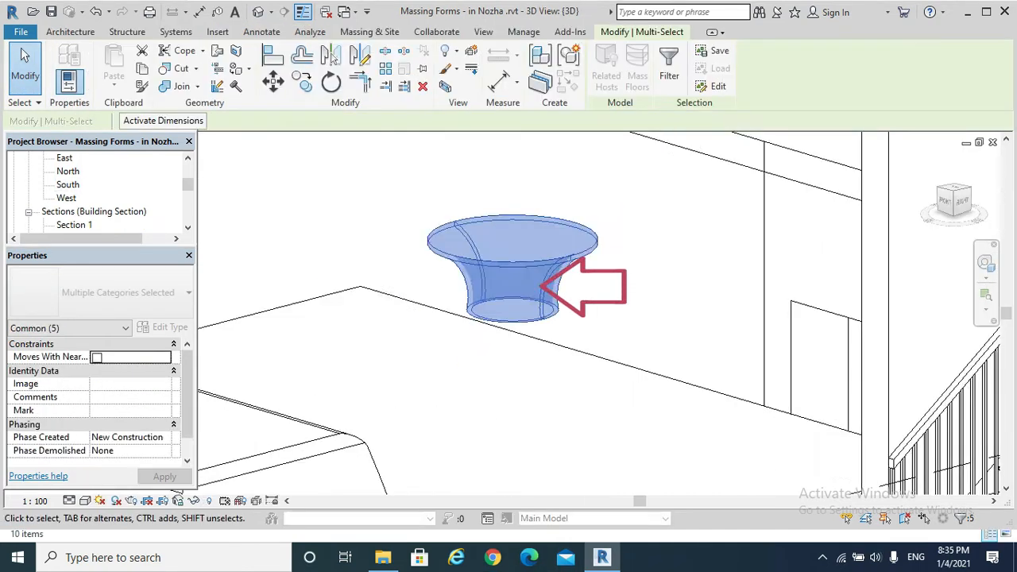
pyautogui.scroll(-4, 474, 344)
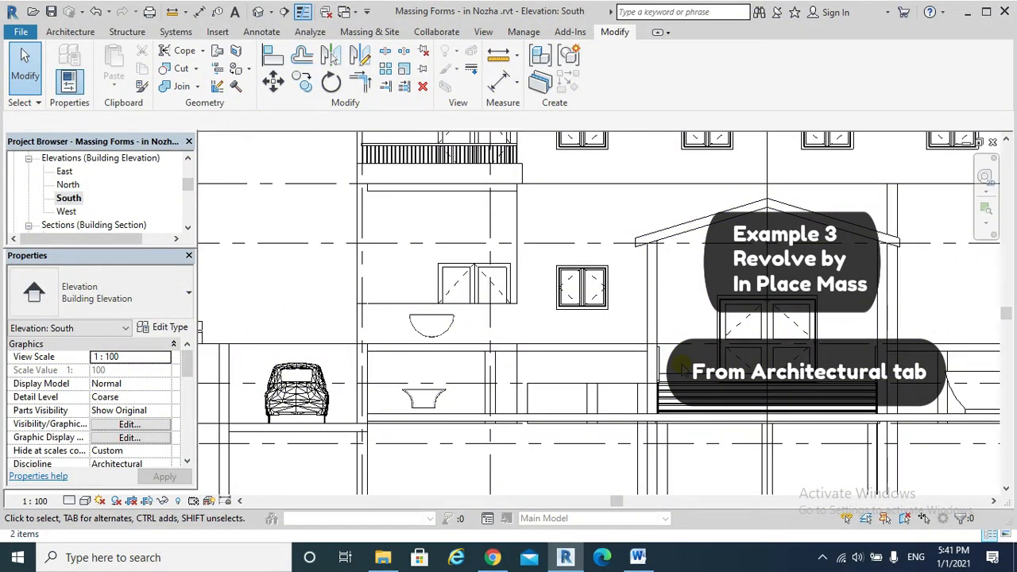
# - Start an in-place model component in the Generic Models category in the South elevation
pyautogui.click(78, 33)
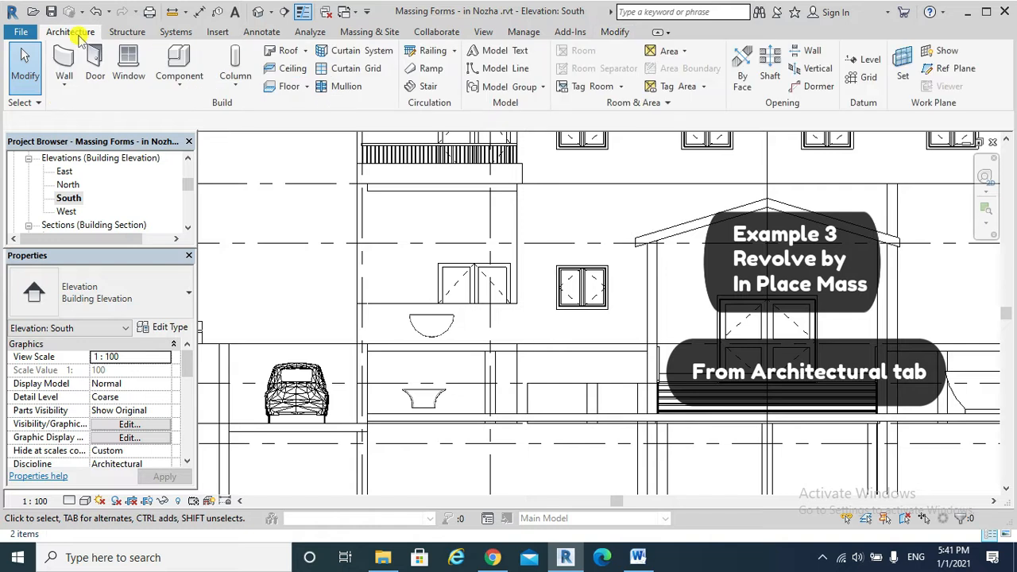
pyautogui.click(179, 93)
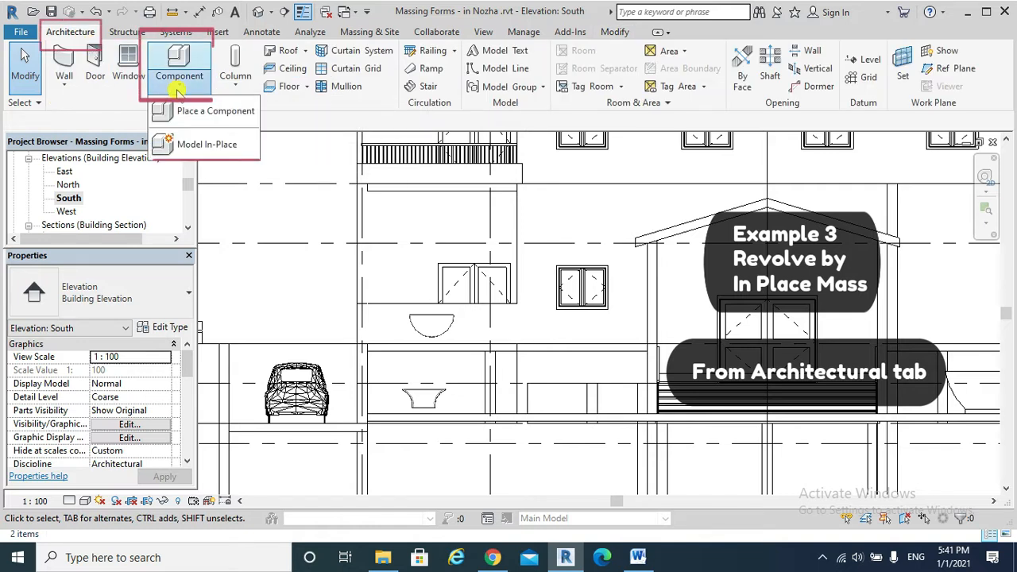
pyautogui.click(191, 146)
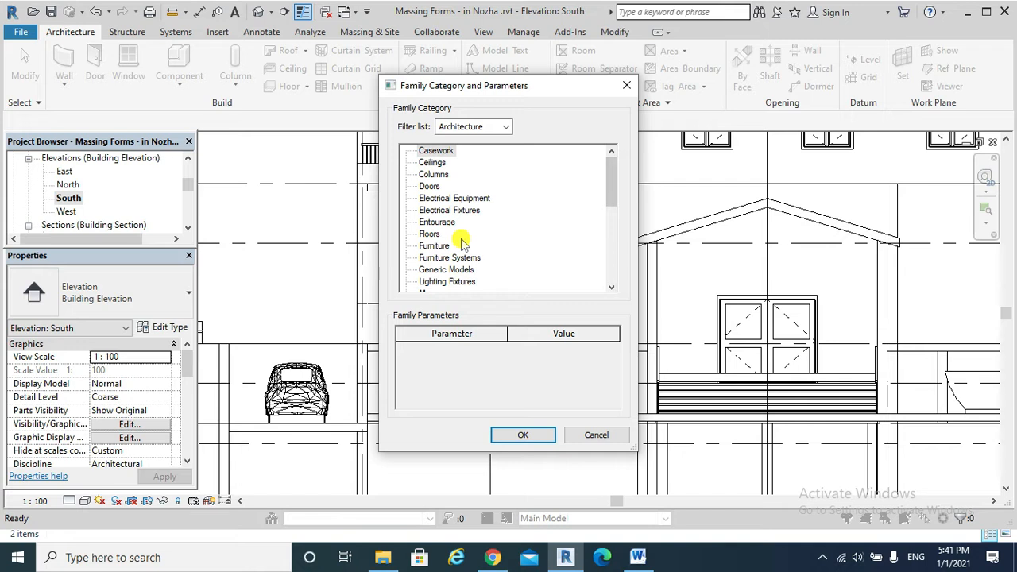
pyautogui.click(445, 269)
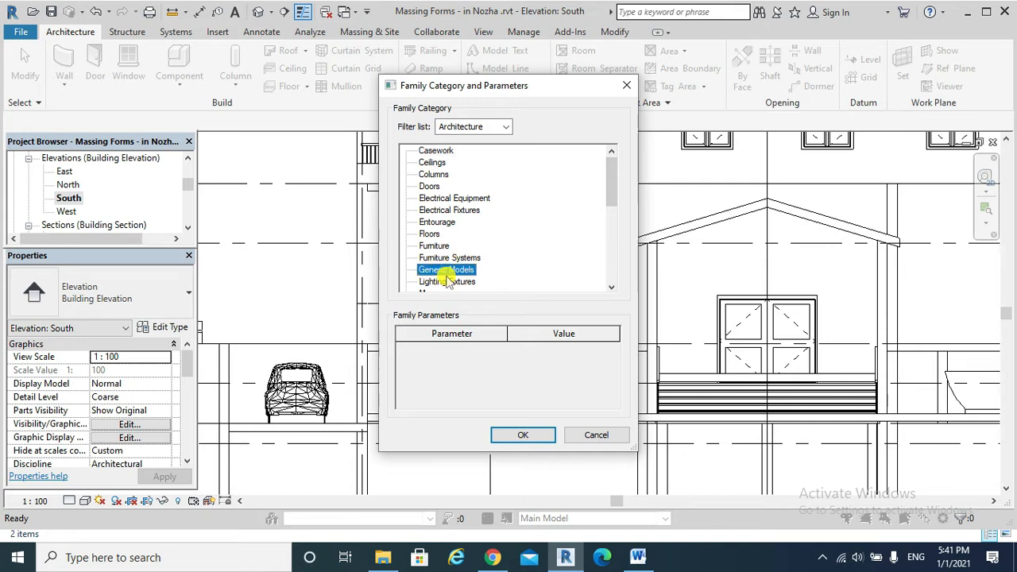
pyautogui.click(520, 436)
pyautogui.click(509, 300)
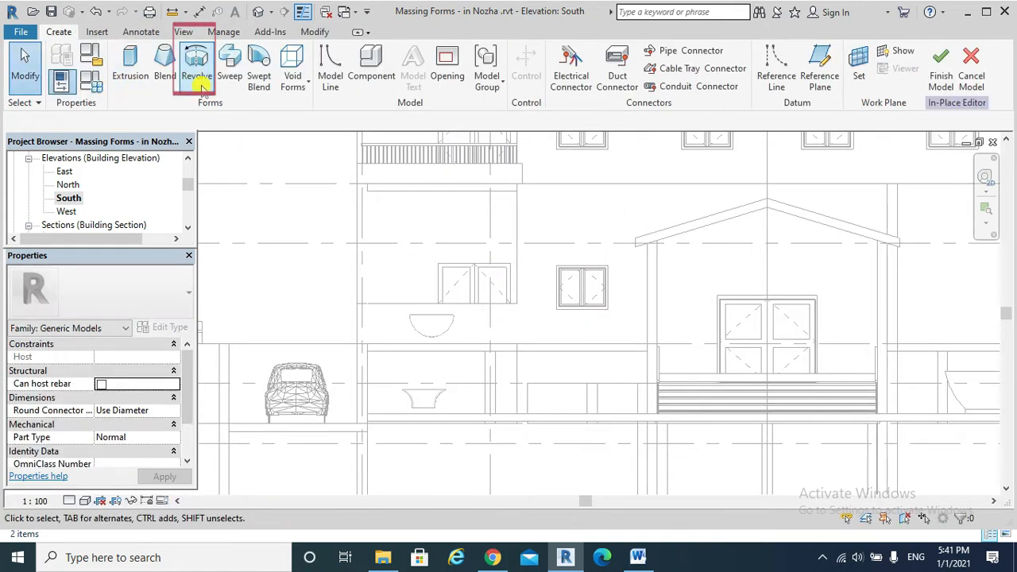
# - Start a Revolve on the named work plane Grid : south facade 1
pyautogui.click(197, 81)
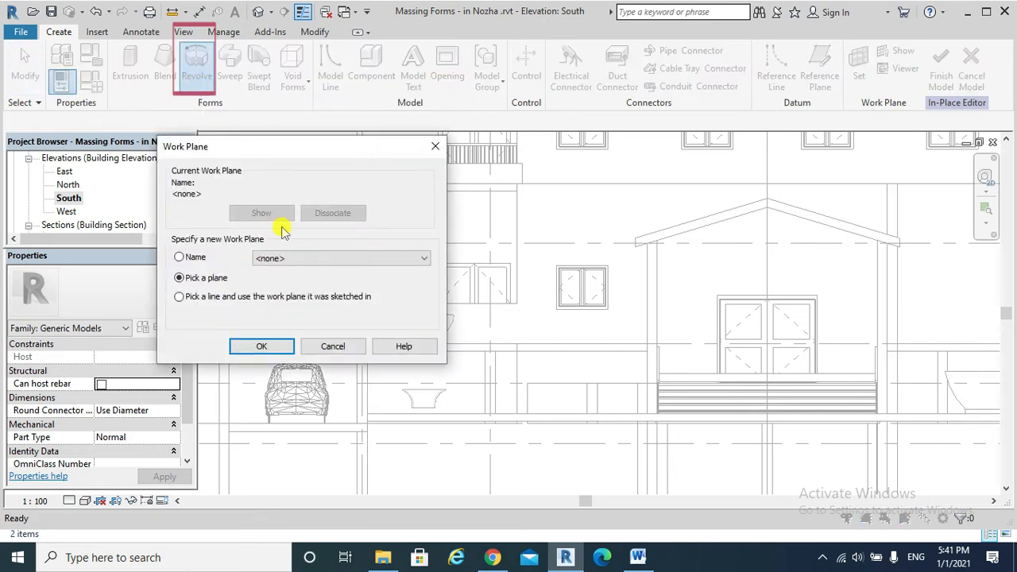
pyautogui.click(178, 257)
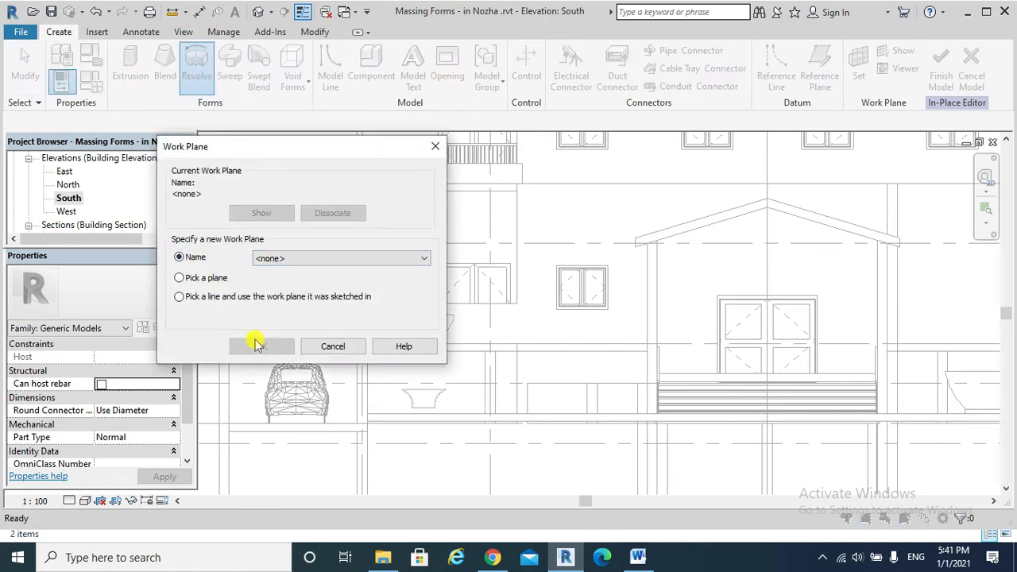
pyautogui.click(294, 258)
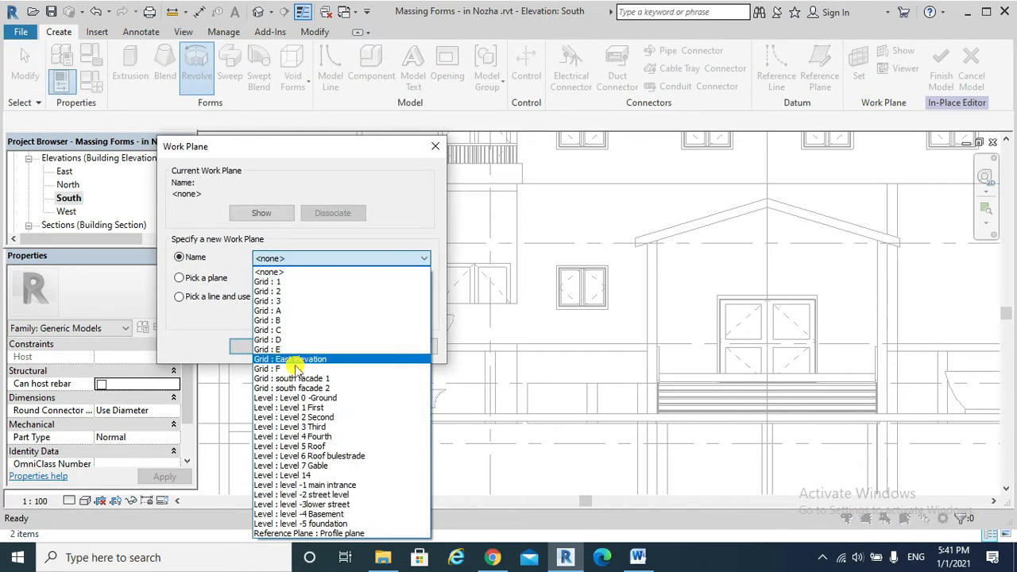
pyautogui.click(273, 379)
pyautogui.click(269, 351)
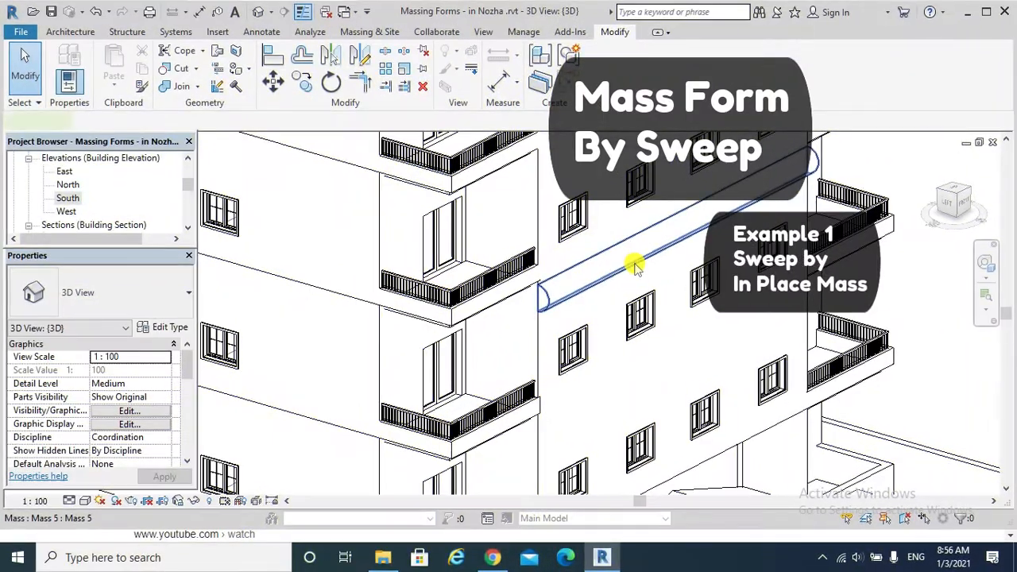
pyautogui.click(610, 274)
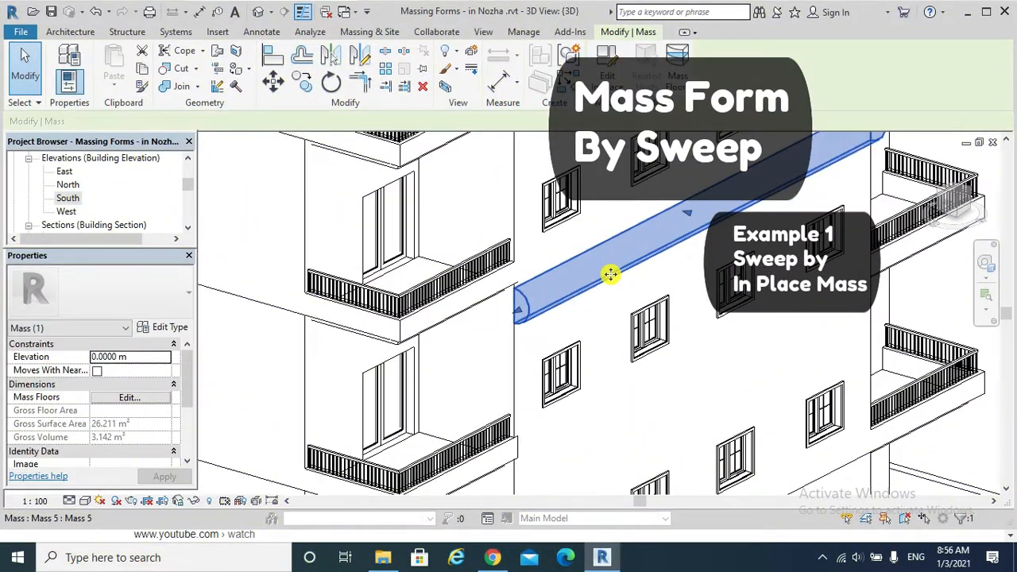
pyautogui.press('Escape')
pyautogui.click(588, 287)
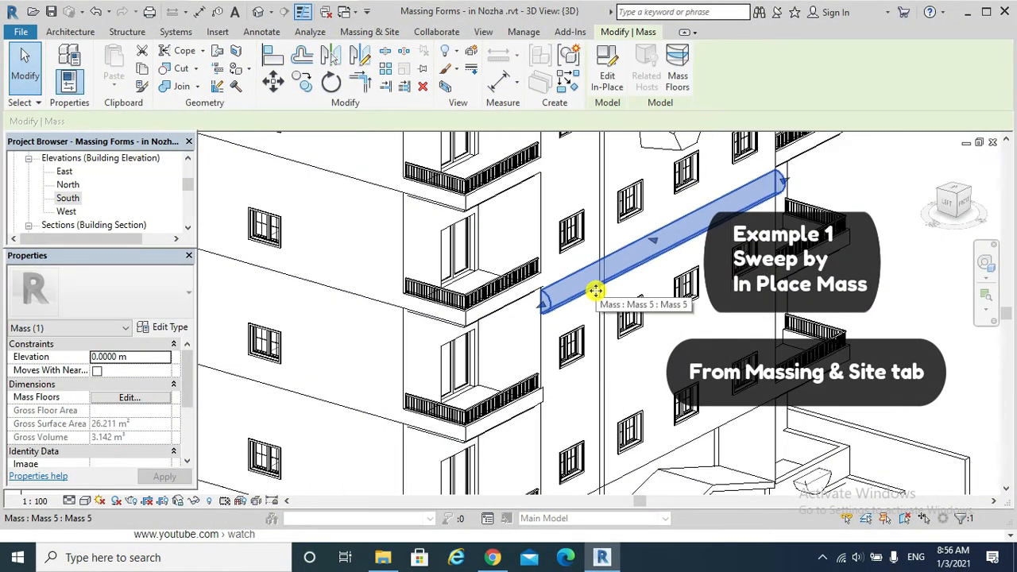
pyautogui.press('Escape')
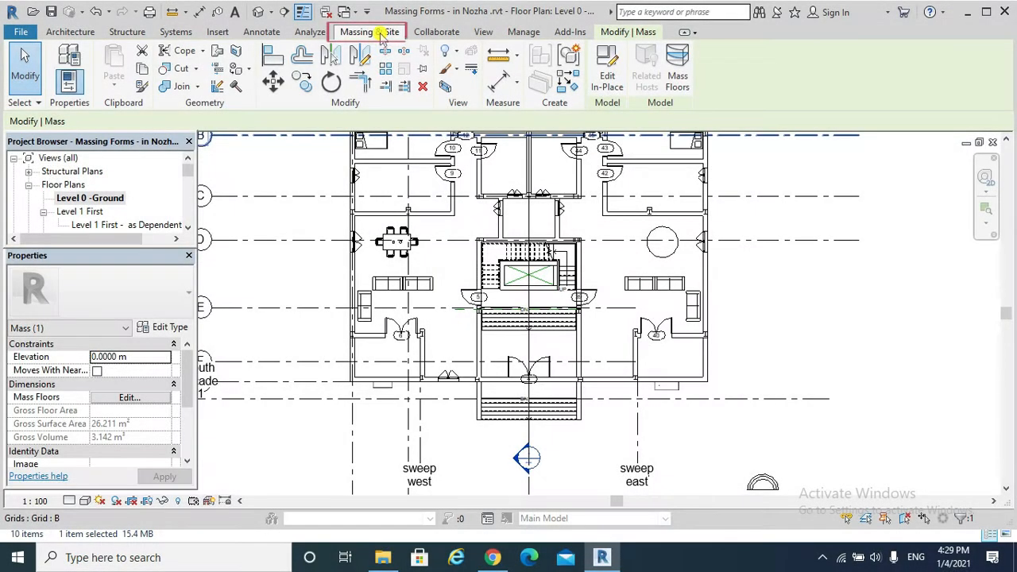
# - Start an in-place mass from the Level 0 -Ground floor plan
pyautogui.click(383, 35)
pyautogui.click(151, 81)
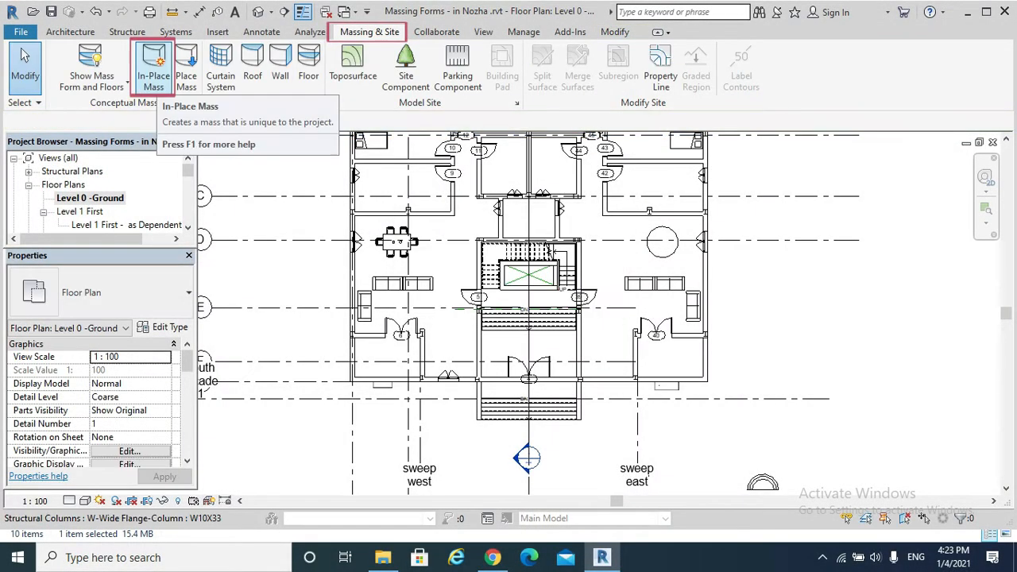
pyautogui.click(152, 68)
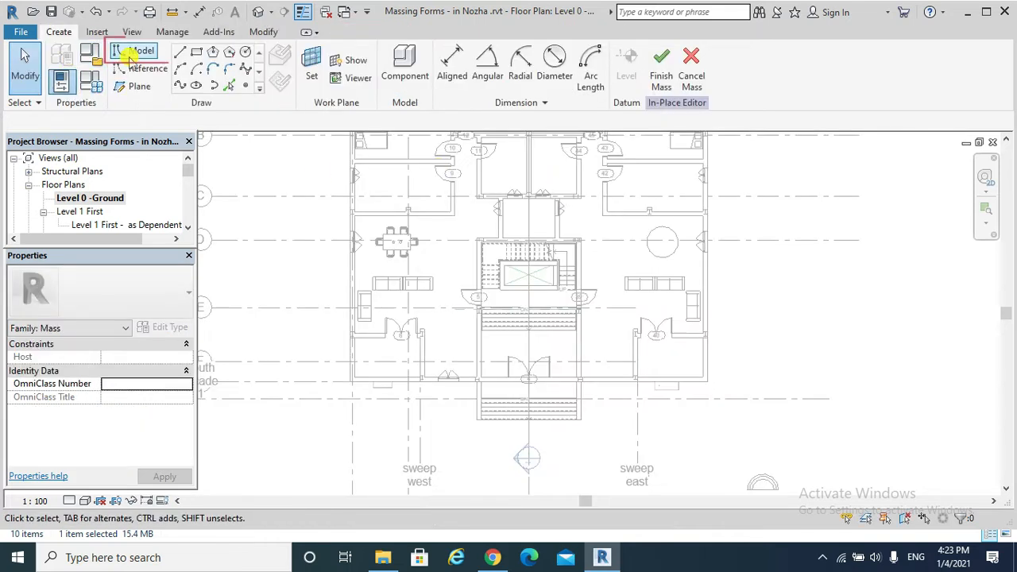
# - Start model lines on the named work plane Grid : south facade 1 and open the South elevation for sketching
pyautogui.click(132, 54)
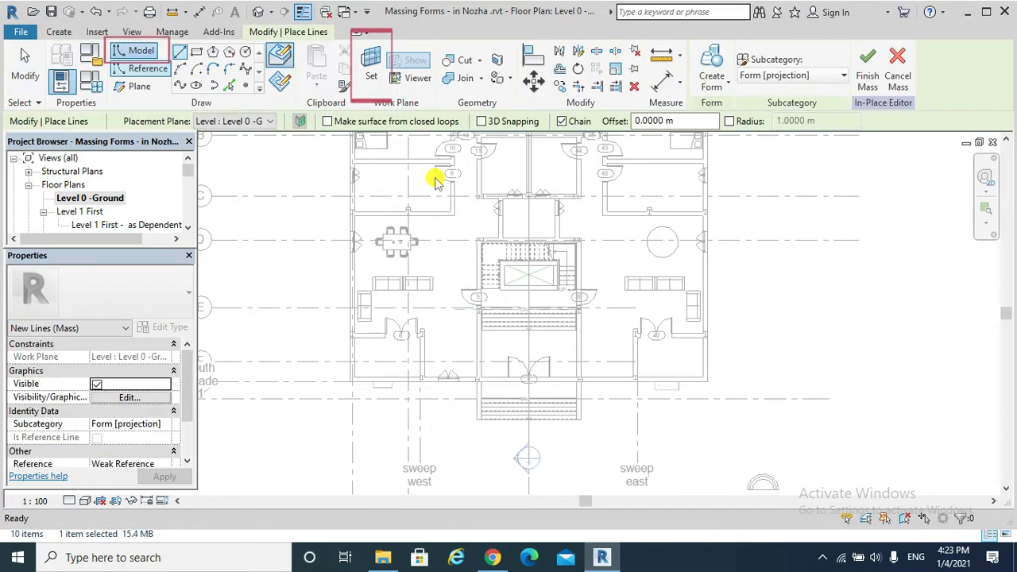
pyautogui.click(370, 79)
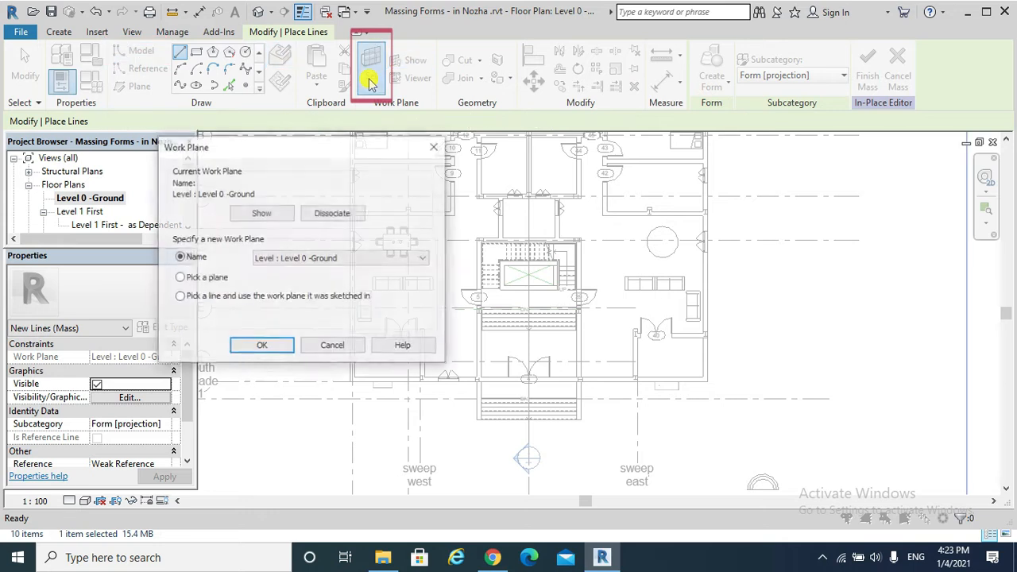
pyautogui.click(360, 257)
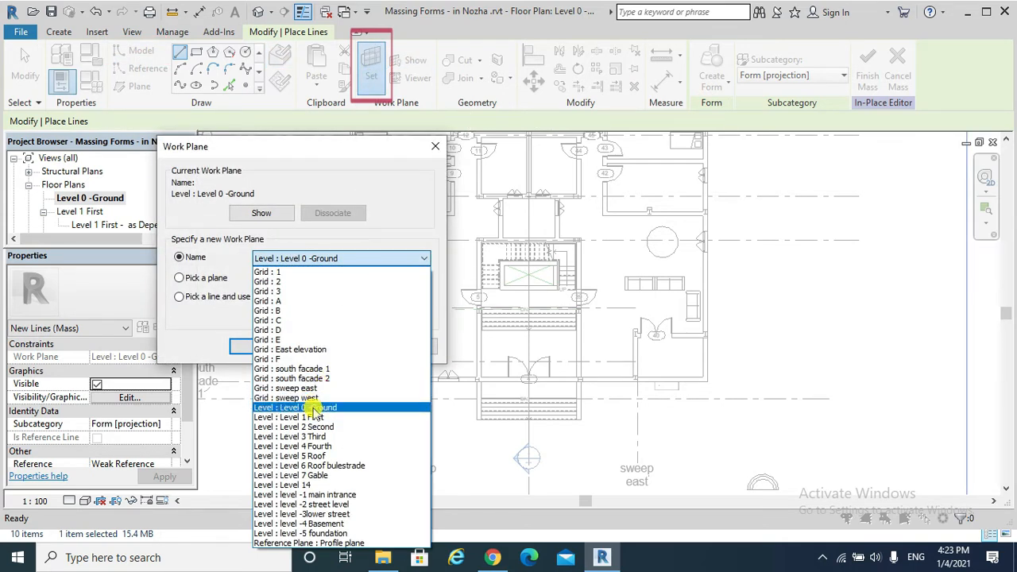
pyautogui.click(314, 370)
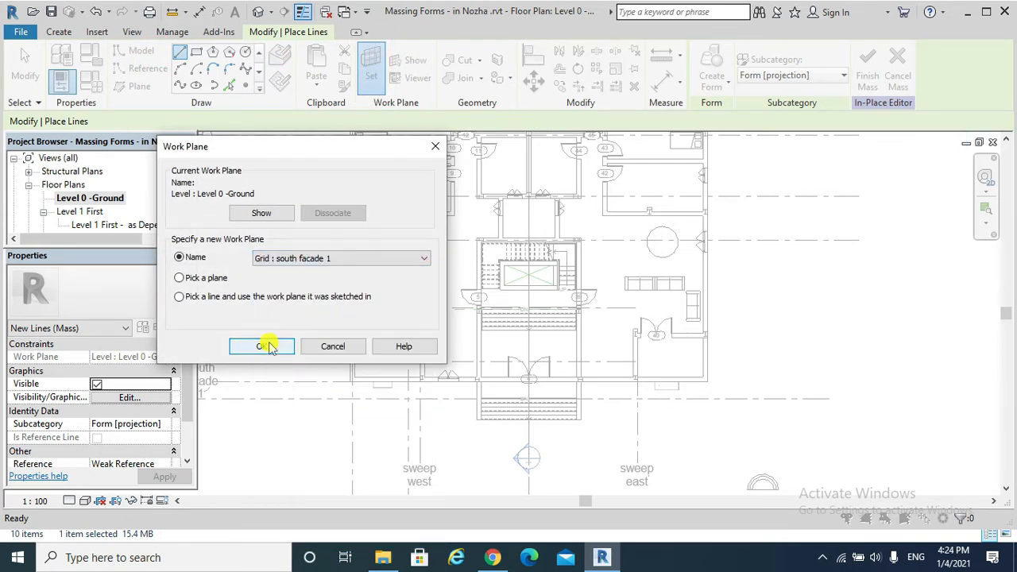
pyautogui.click(266, 345)
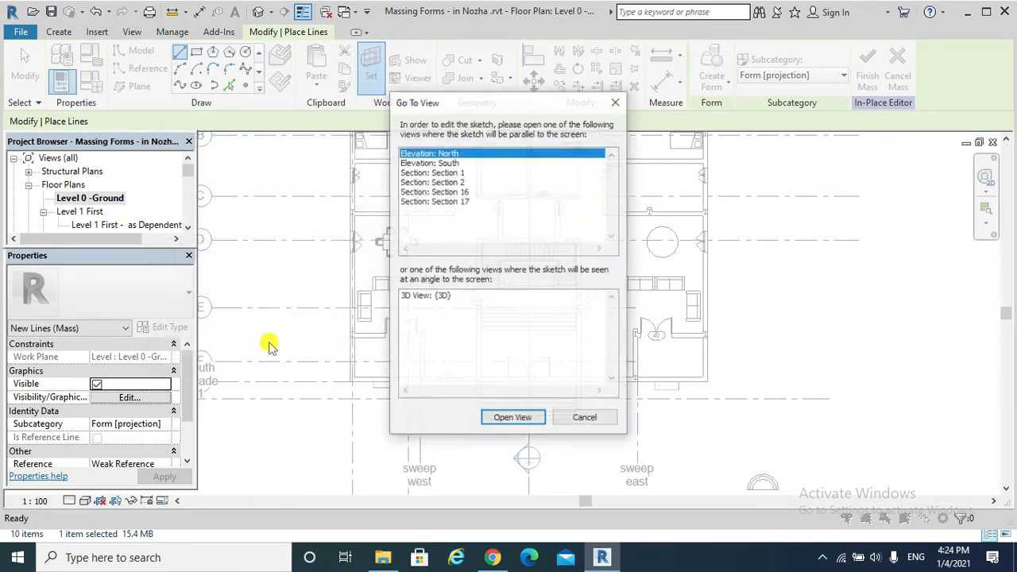
pyautogui.click(434, 162)
pyautogui.click(512, 419)
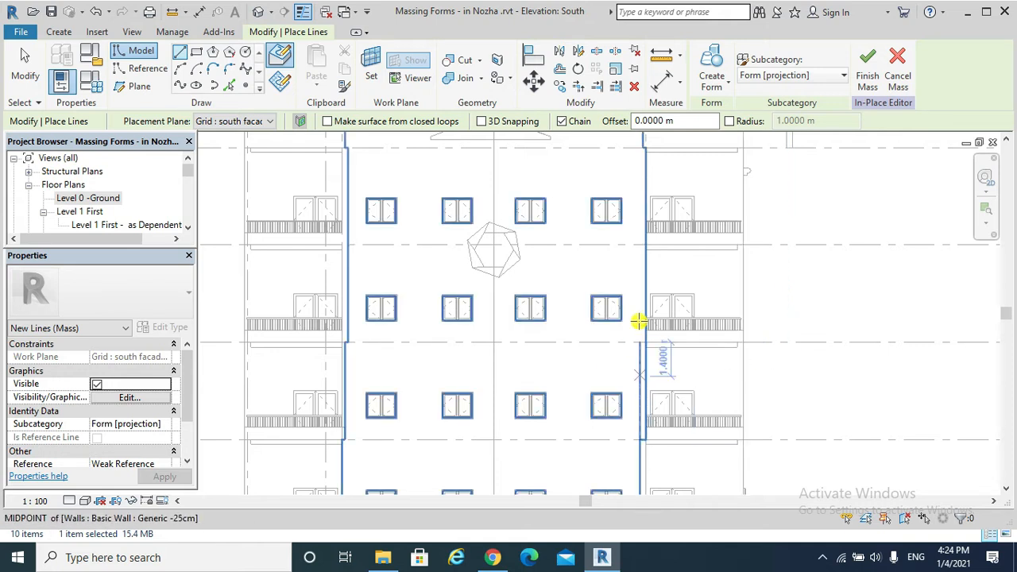
# - Draw a horizontal straight path line across the full south facade wall, about 0.8 m below the level line
pyautogui.scroll(2, 640, 320)
pyautogui.moveTo(656, 390); pyautogui.dragTo(658, 418, button='middle')
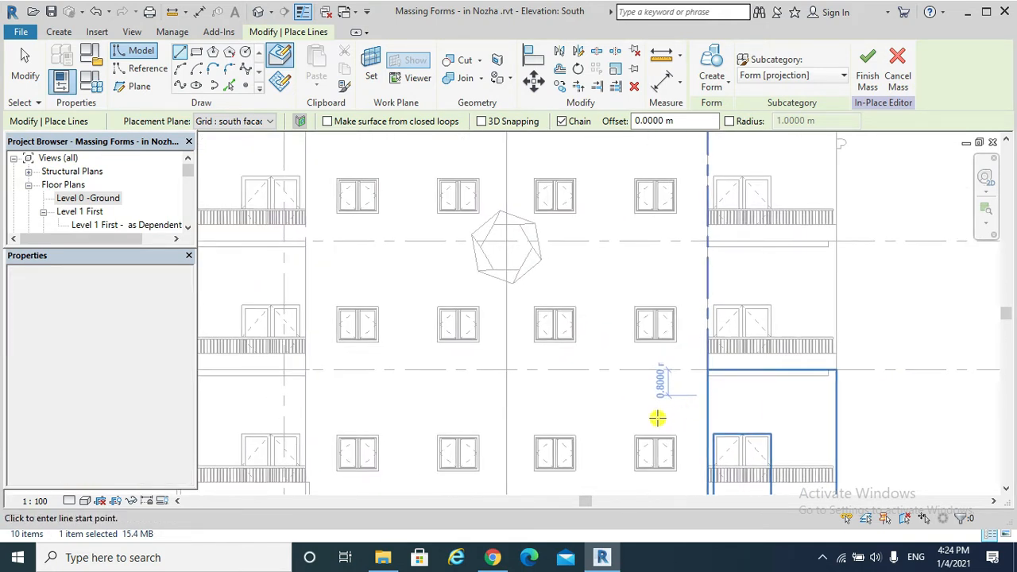
pyautogui.click(181, 52)
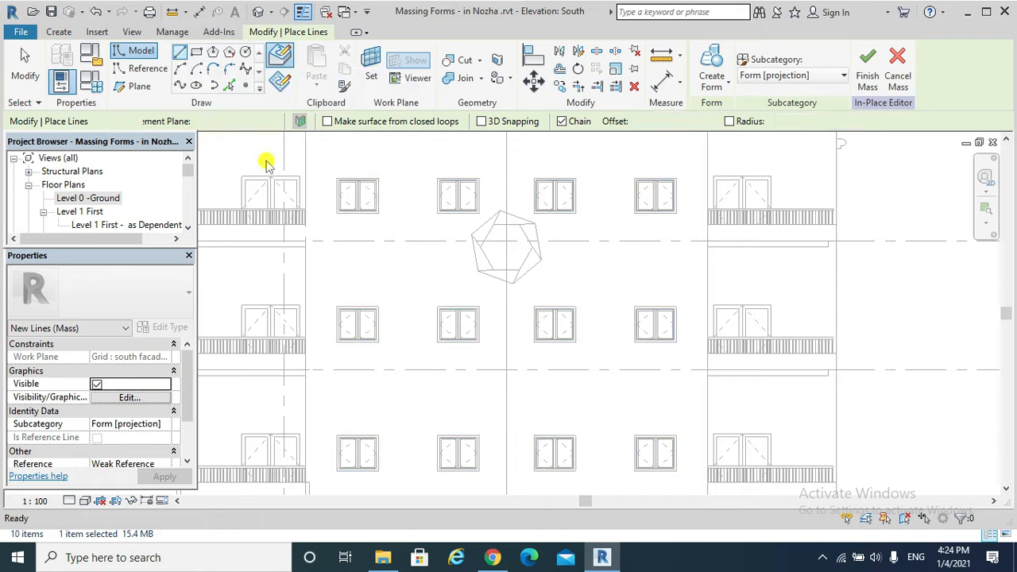
pyautogui.click(310, 394)
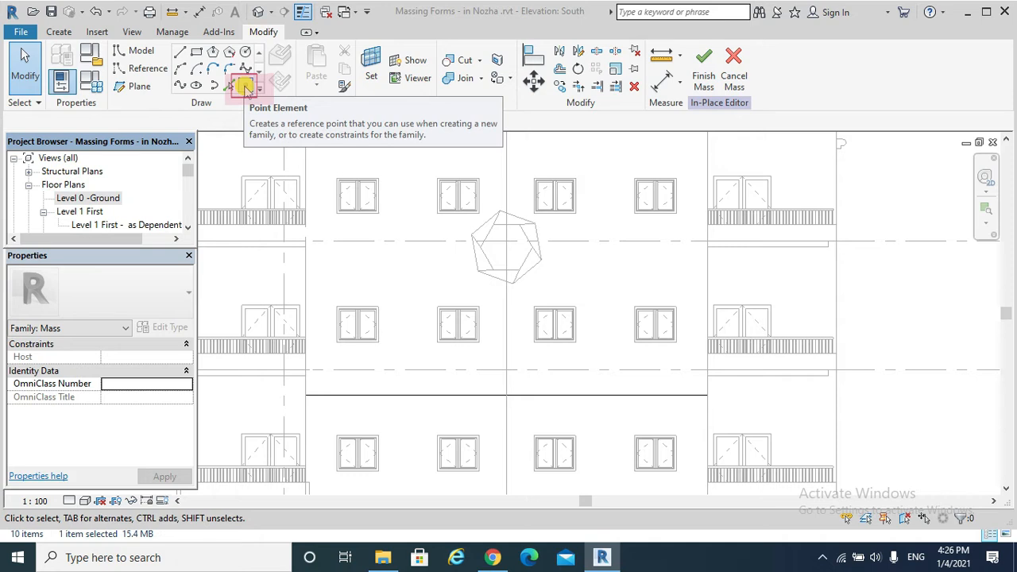
# - Place a reference point at each end of the horizontal path line, then leave the point command
pyautogui.click(244, 86)
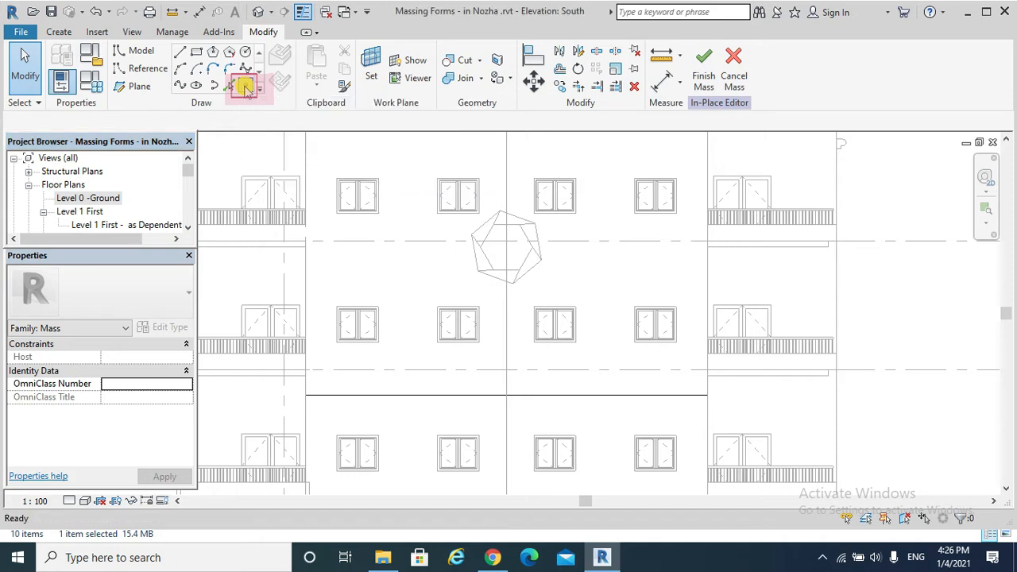
pyautogui.click(707, 395)
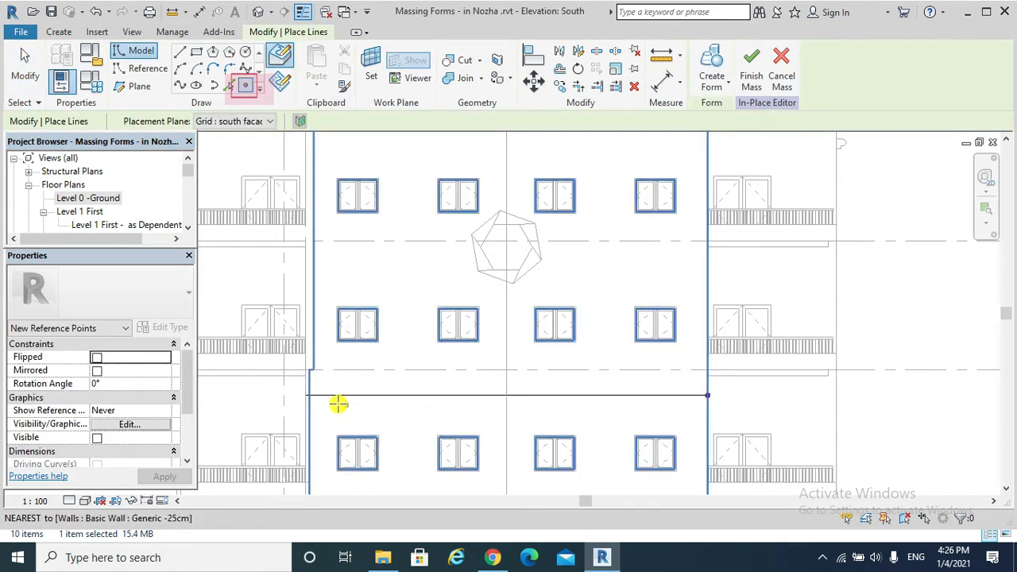
pyautogui.click(307, 395)
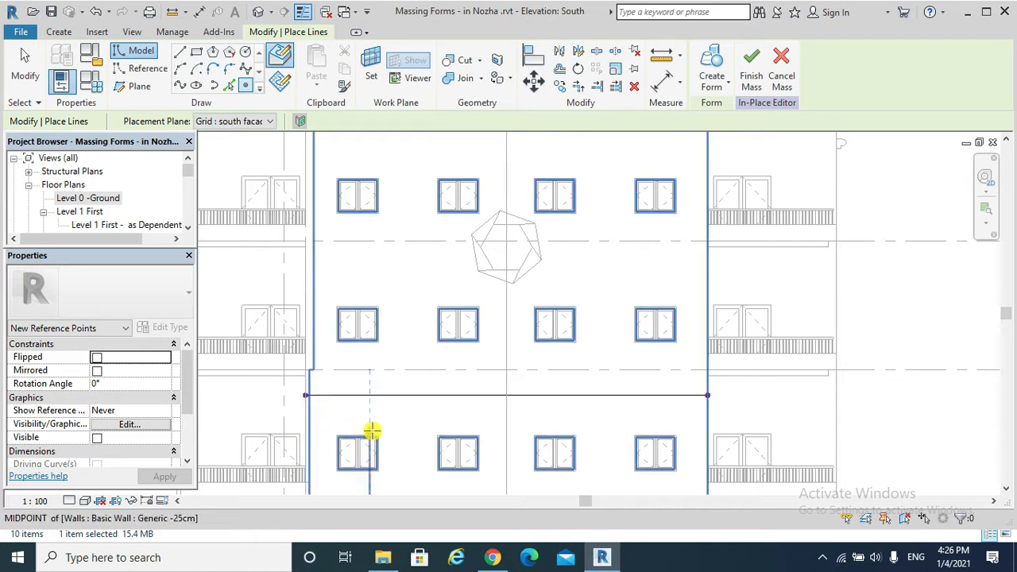
pyautogui.press('Escape')
pyautogui.press('Escape')
# - Set the work plane to Grid : sweep east for the path's east end point and open the East elevation
pyautogui.click(708, 396)
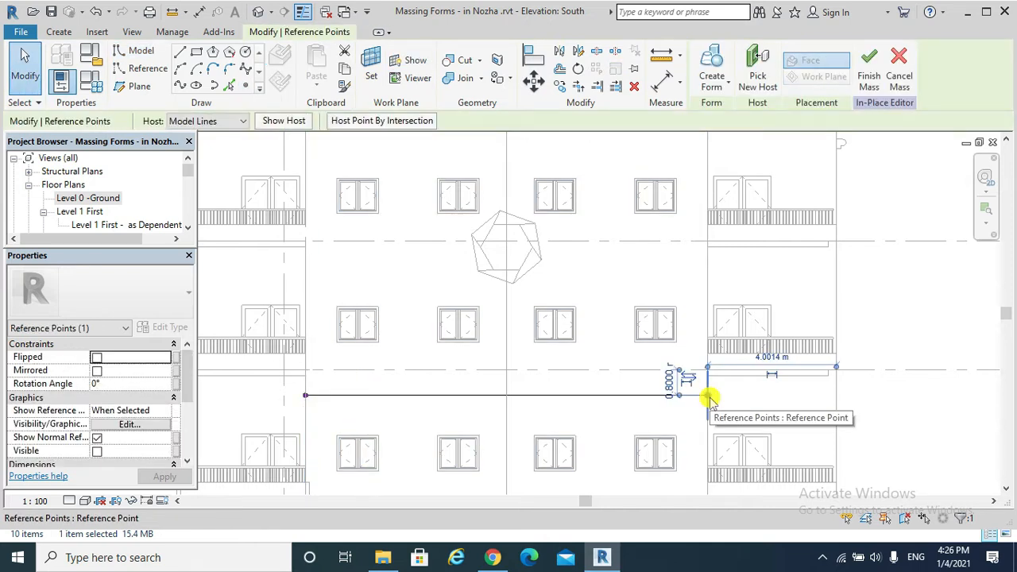
pyautogui.click(370, 75)
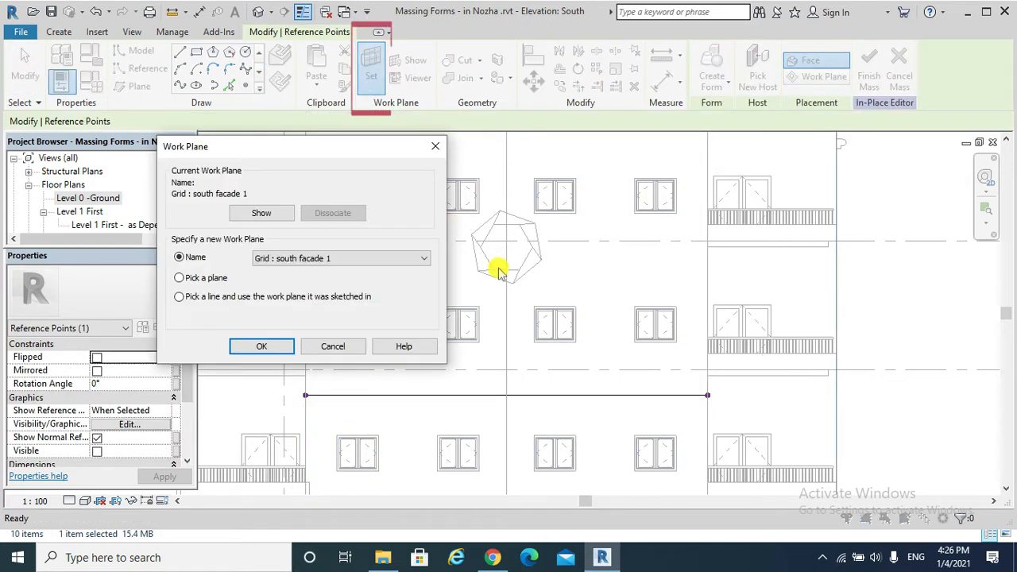
pyautogui.click(397, 259)
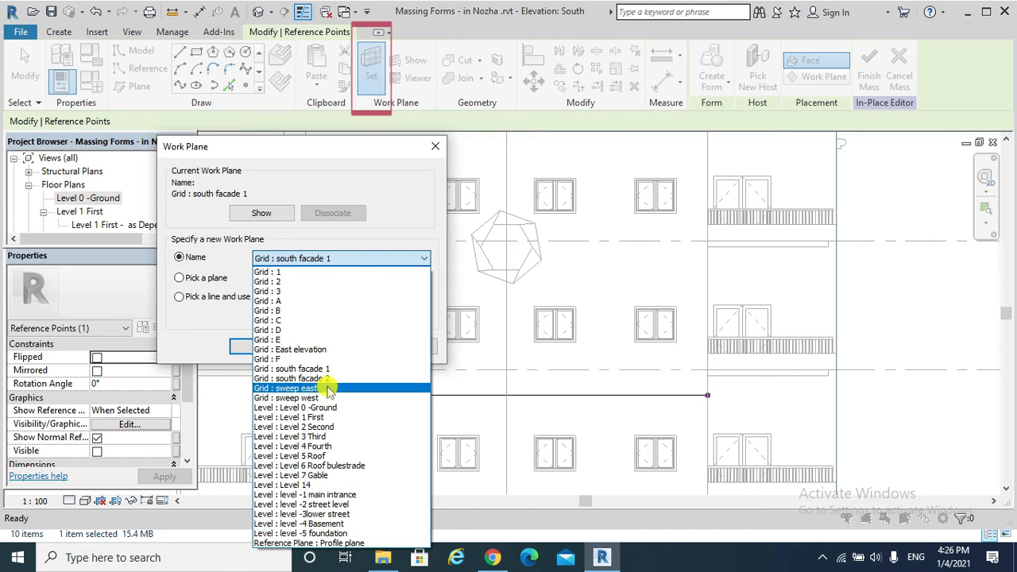
pyautogui.click(329, 389)
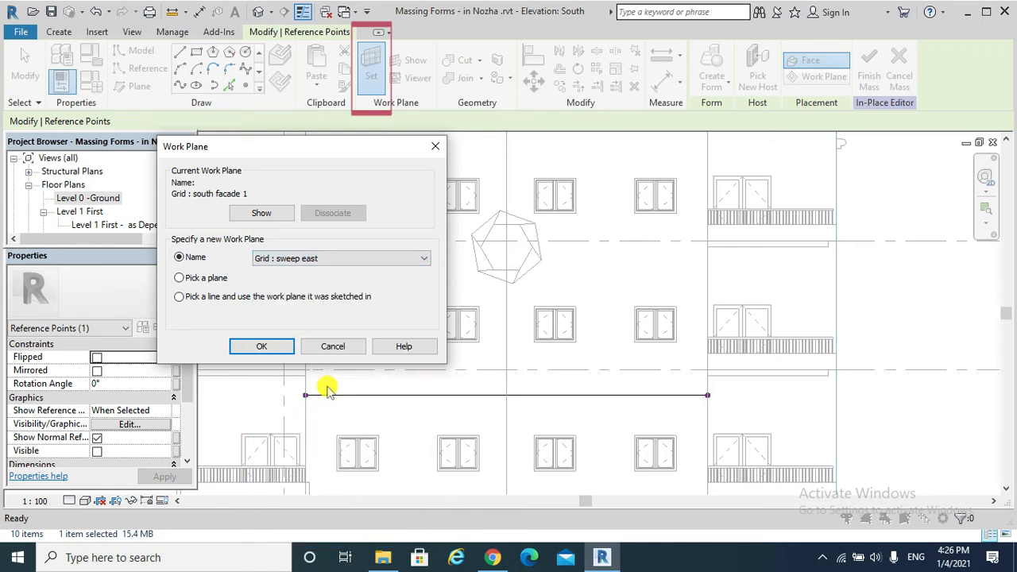
pyautogui.click(274, 348)
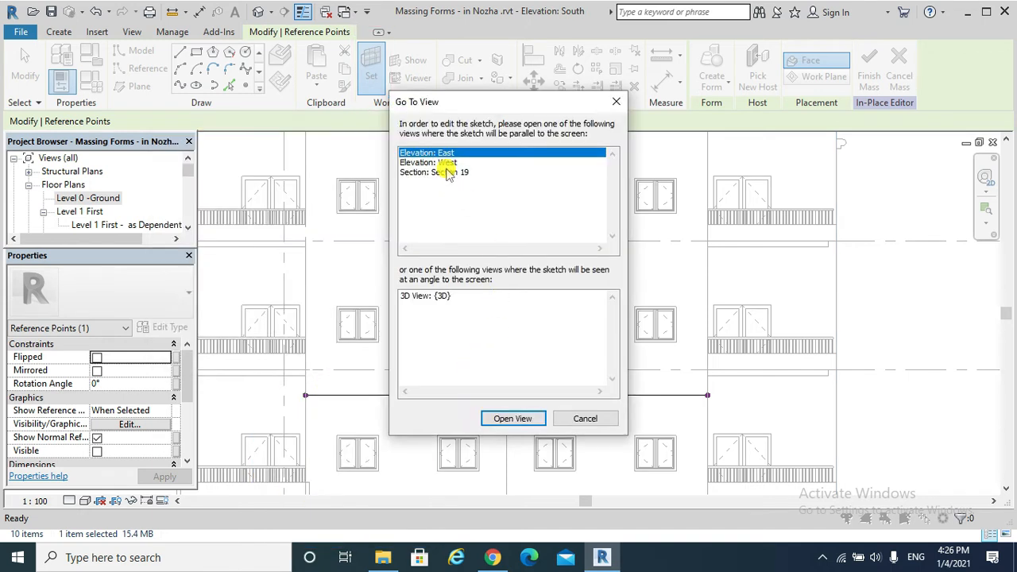
pyautogui.click(447, 163)
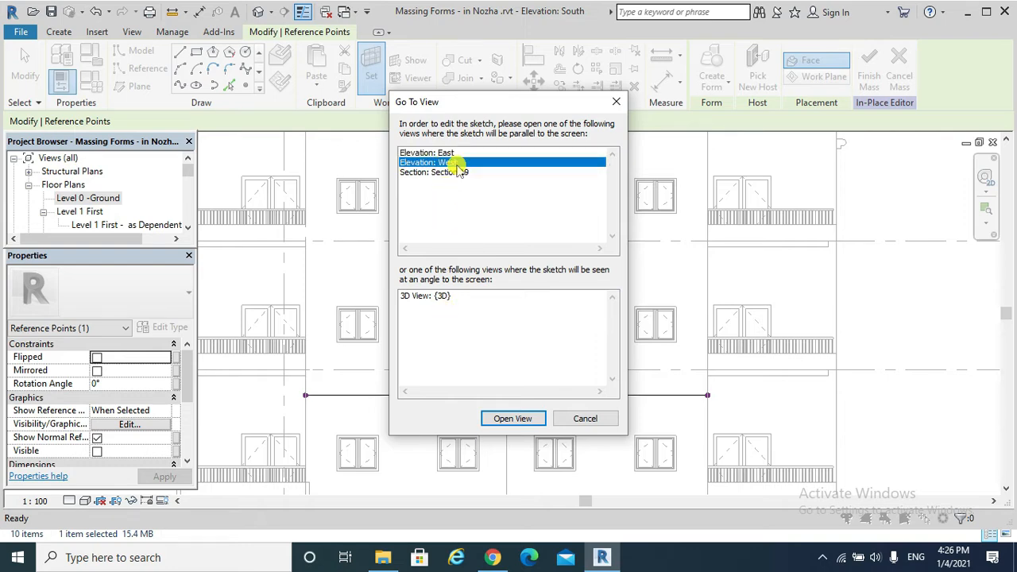
pyautogui.click(446, 154)
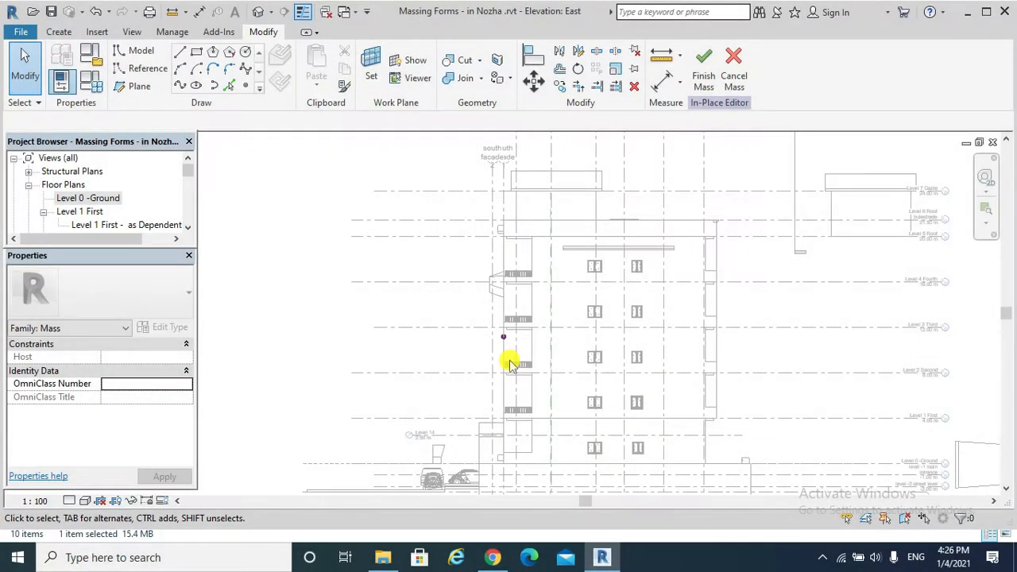
# - Draw a vertical 0.8 m profile line from the reference point up to the level line
pyautogui.scroll(5, 509, 362)
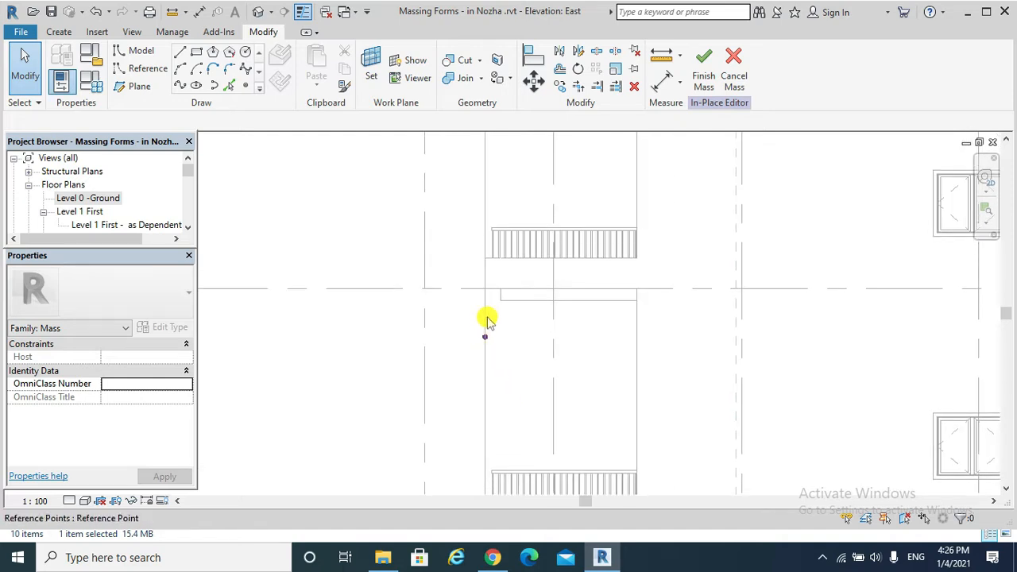
pyautogui.scroll(2, 500, 350)
pyautogui.click(182, 52)
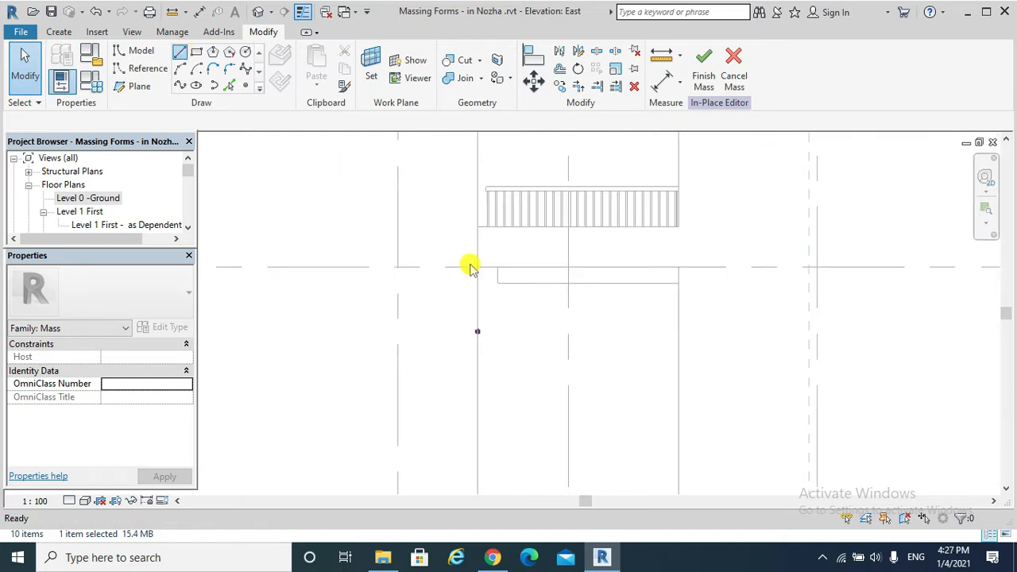
pyautogui.click(477, 331)
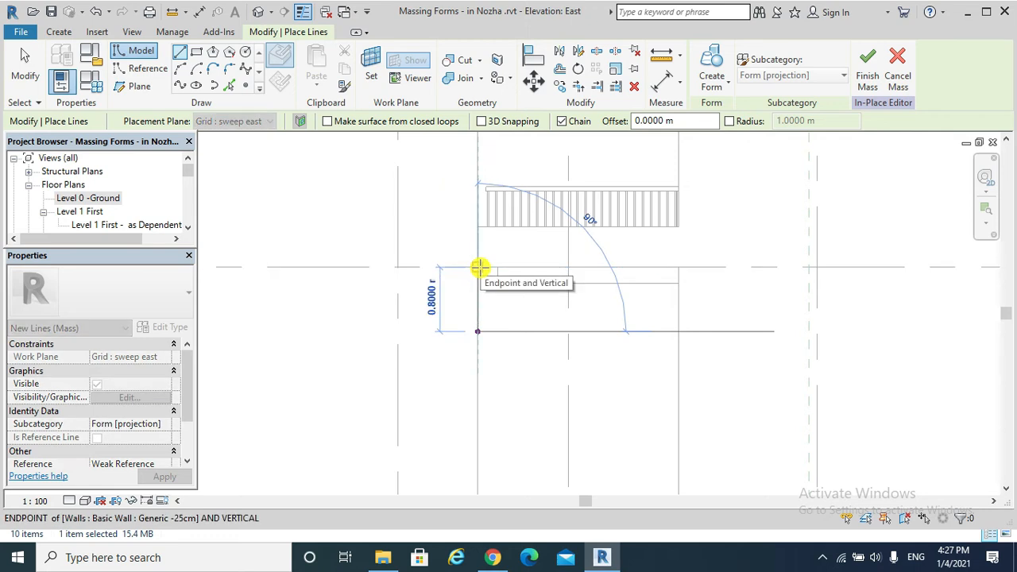
pyautogui.click(480, 267)
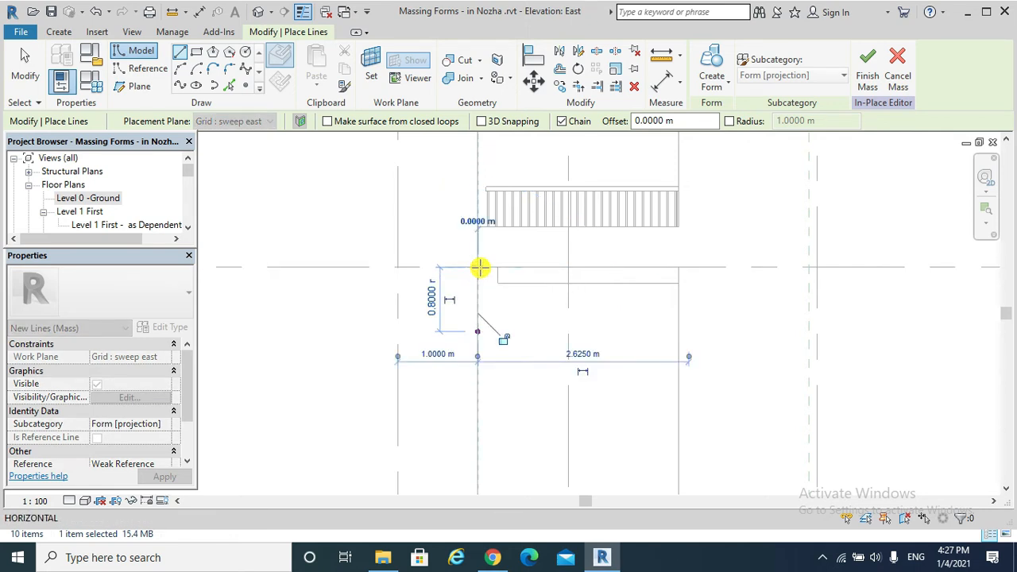
# - Close the profile with a start-end-radius arc of 0.4 m radius bulging outward from the facade, then leave the line command
pyautogui.click(180, 68)
pyautogui.click(477, 331)
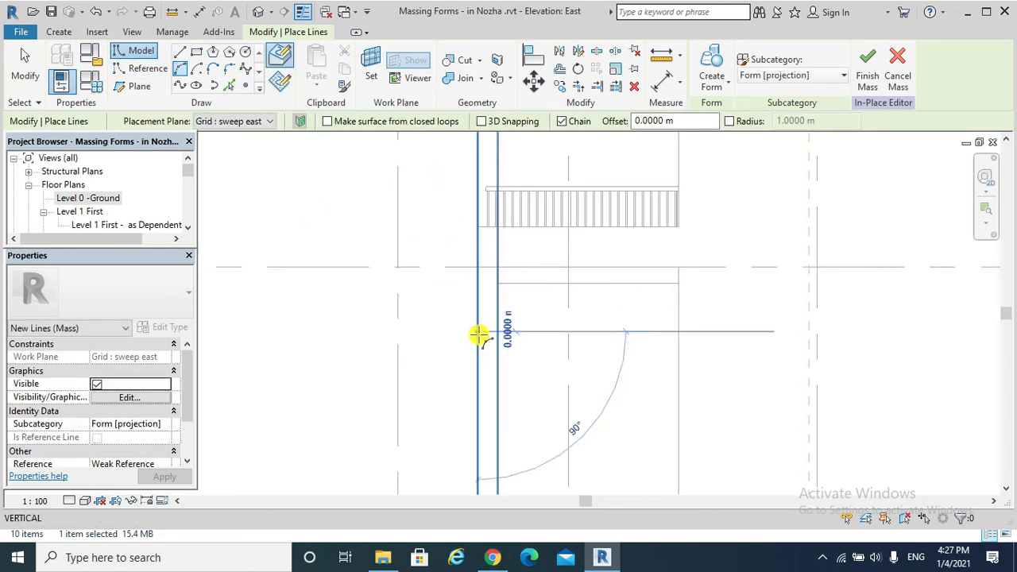
pyautogui.click(476, 267)
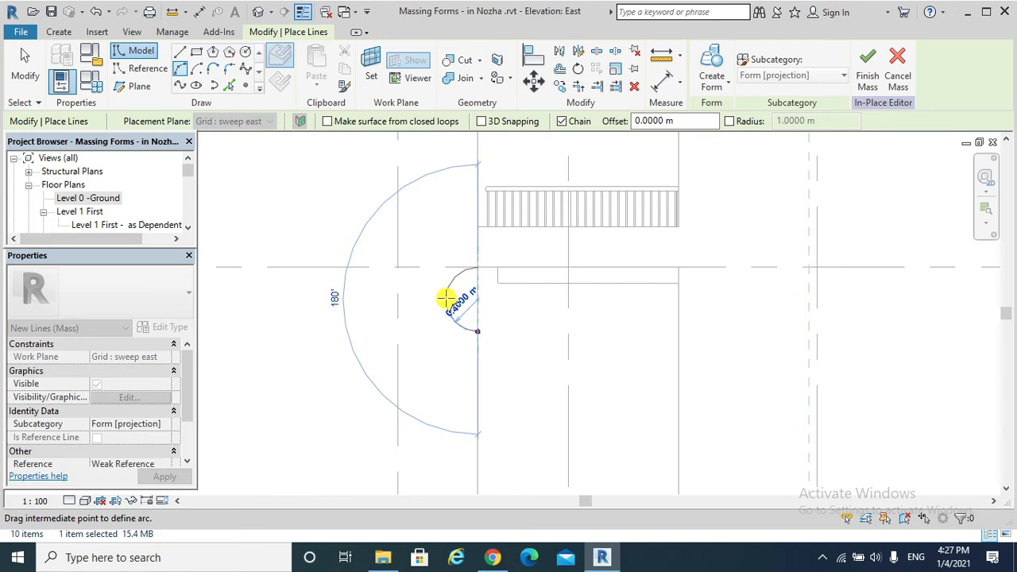
pyautogui.click(466, 329)
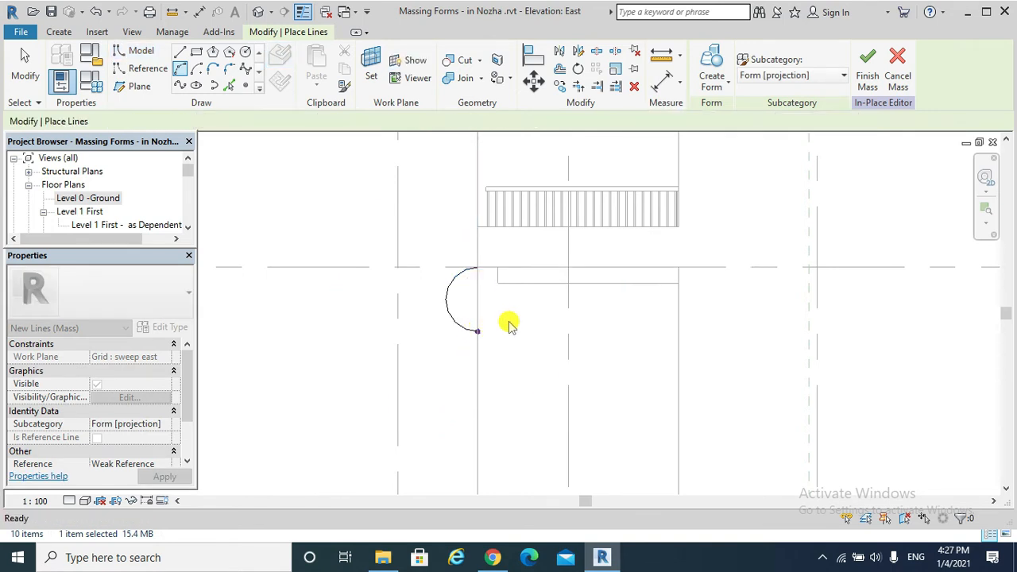
pyautogui.press('Escape')
pyautogui.press('Escape')
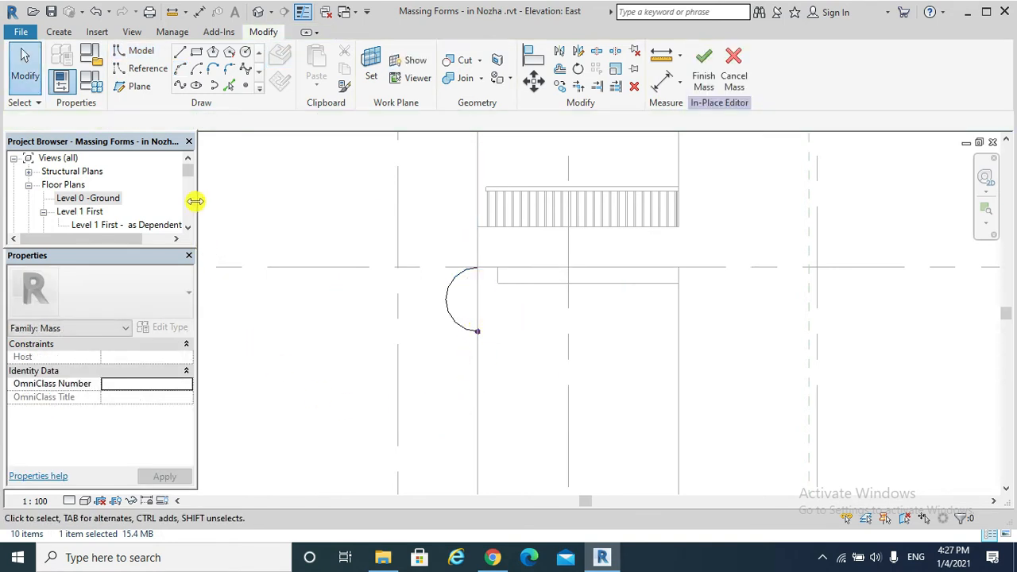
# - In the South elevation, create a solid form from the semicircular profile and the horizontal path line together
pyautogui.scroll(-3, 186, 228)
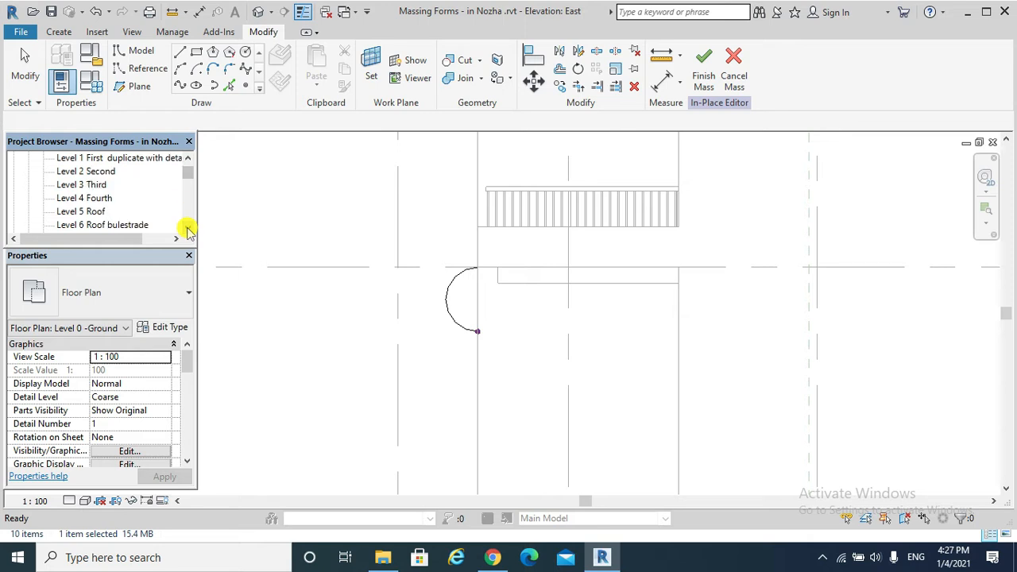
pyautogui.click(189, 227)
pyautogui.scroll(-4, 188, 229)
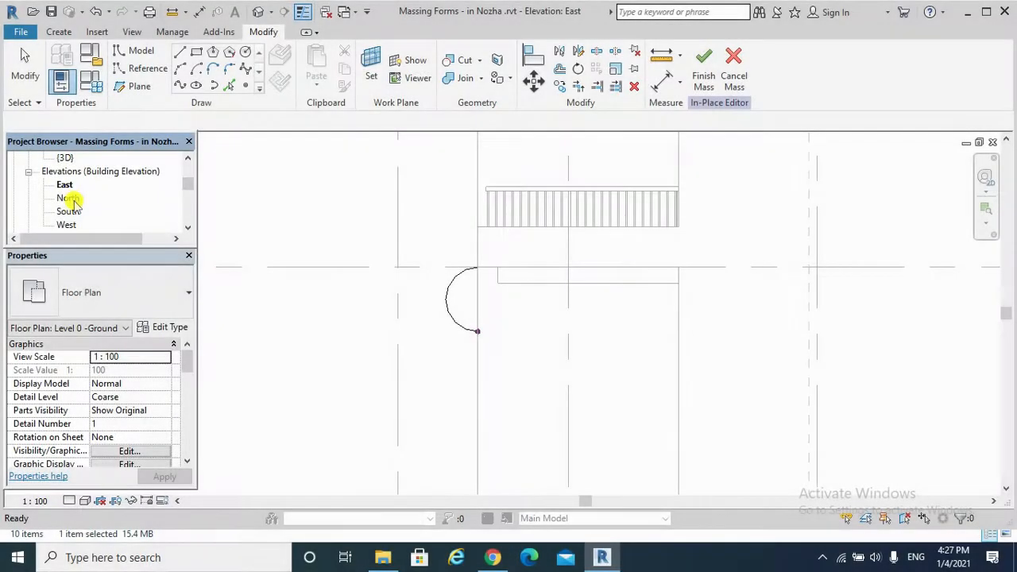
pyautogui.doubleClick(68, 211)
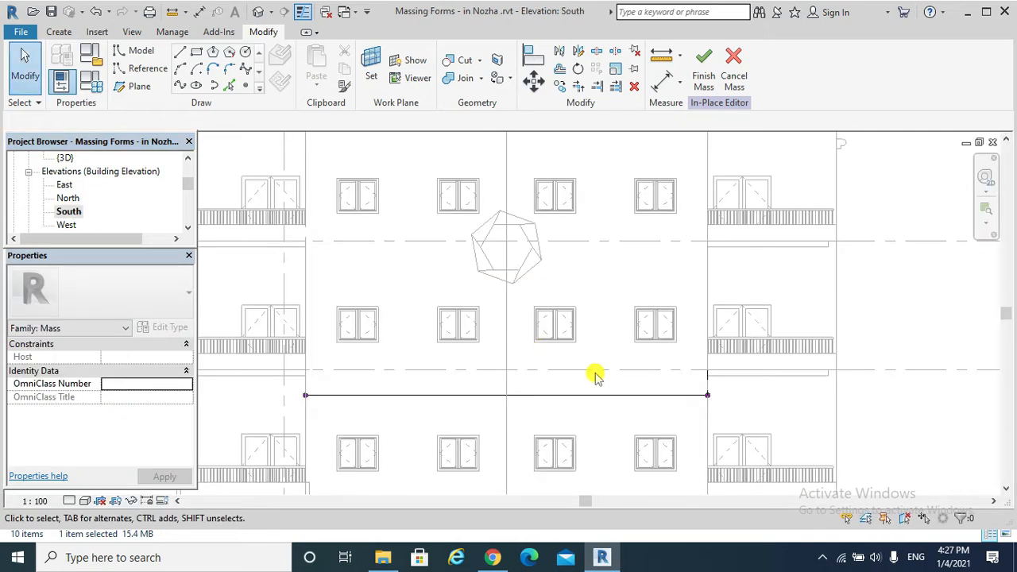
pyautogui.moveTo(688, 358); pyautogui.dragTo(723, 408)
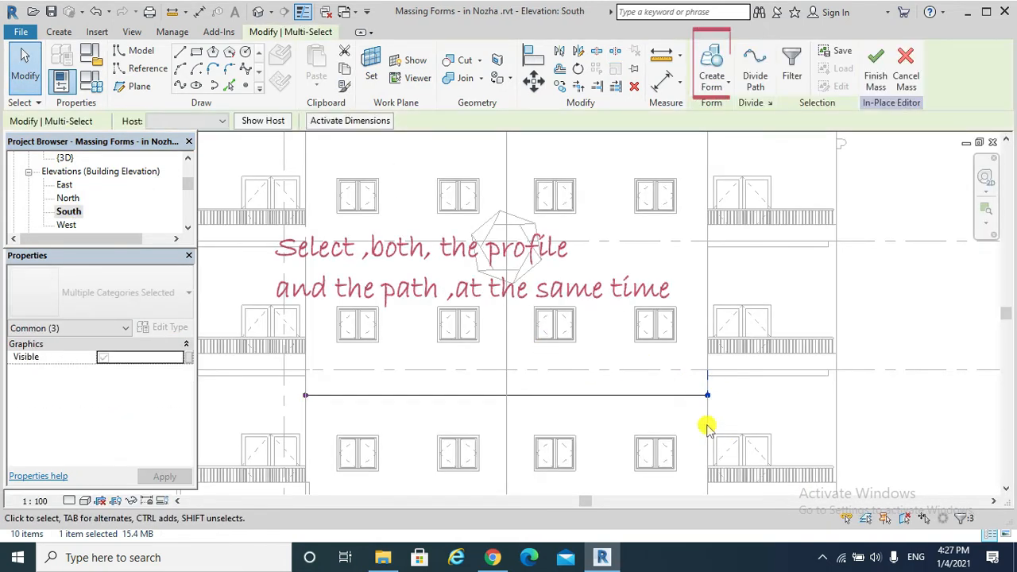
pyautogui.keyDown('ctrl'); pyautogui.click(680, 396); pyautogui.keyUp('ctrl')
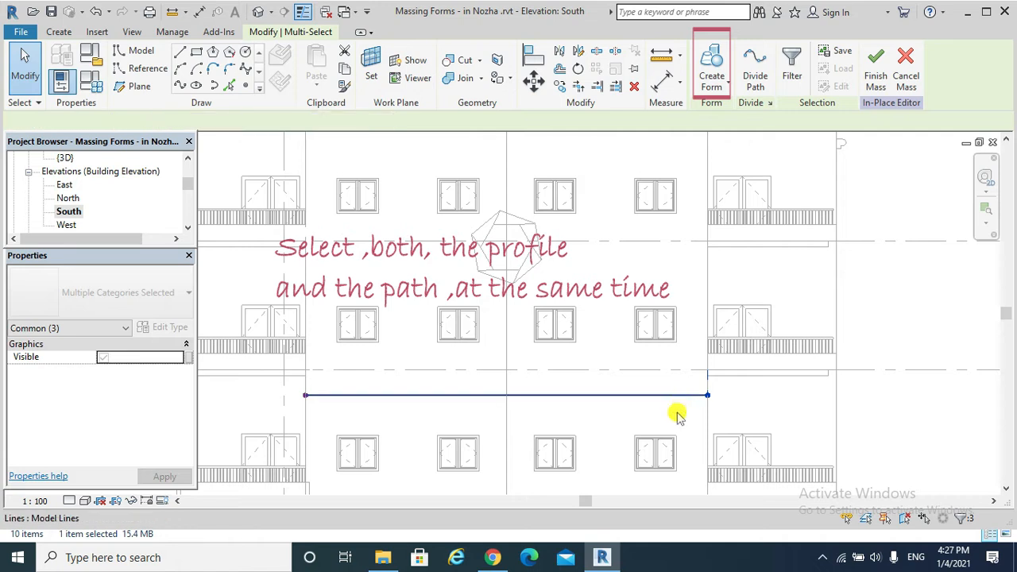
pyautogui.click(721, 84)
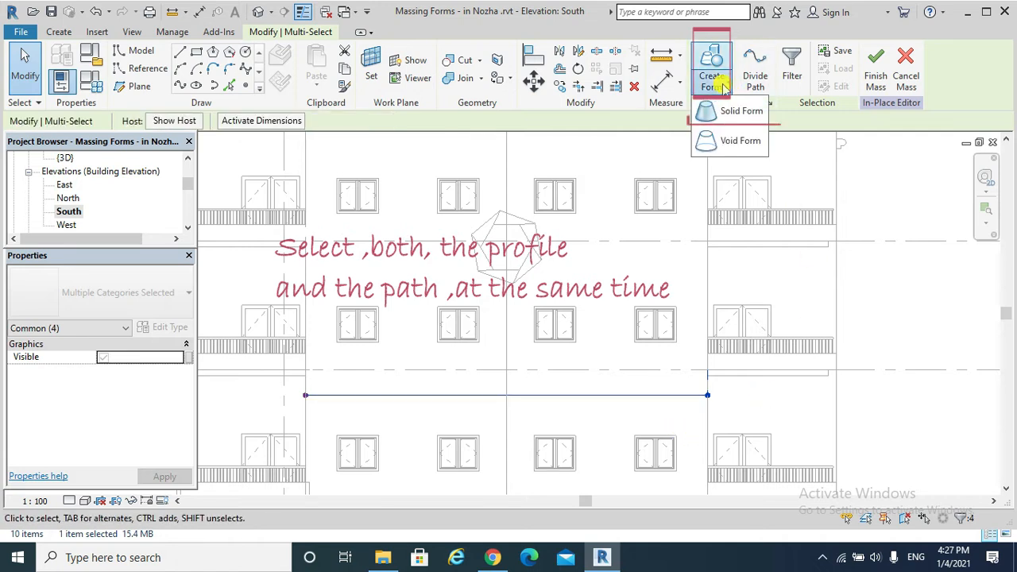
pyautogui.click(738, 111)
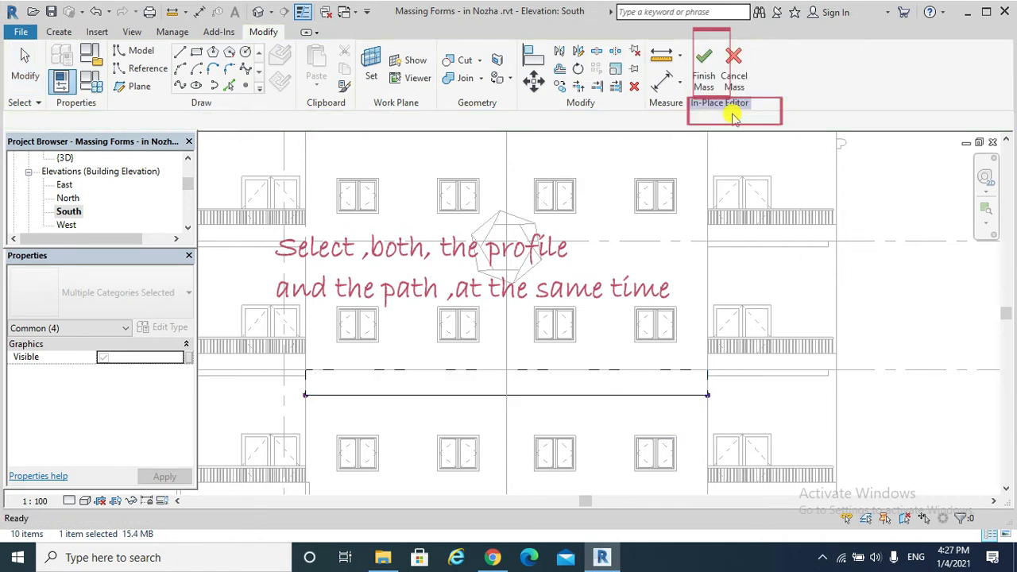
# - Finish the mass and select the sweep on the south facade in the default 3D view
pyautogui.click(702, 80)
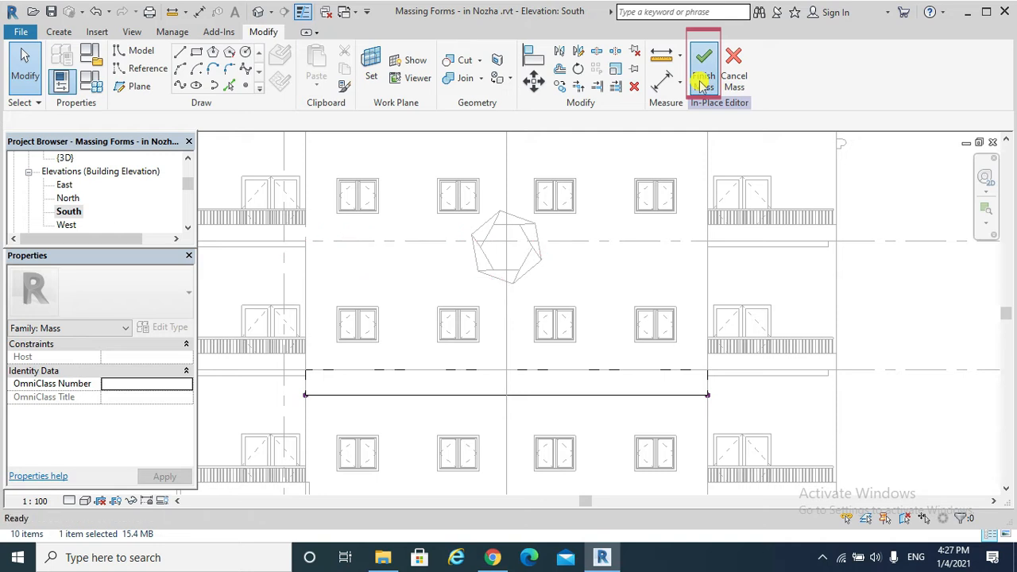
pyautogui.click(258, 11)
pyautogui.keyDown('shift'); pyautogui.moveTo(554, 336); pyautogui.dragTo(580, 358, button='middle'); pyautogui.keyUp('shift')
pyautogui.click(581, 370)
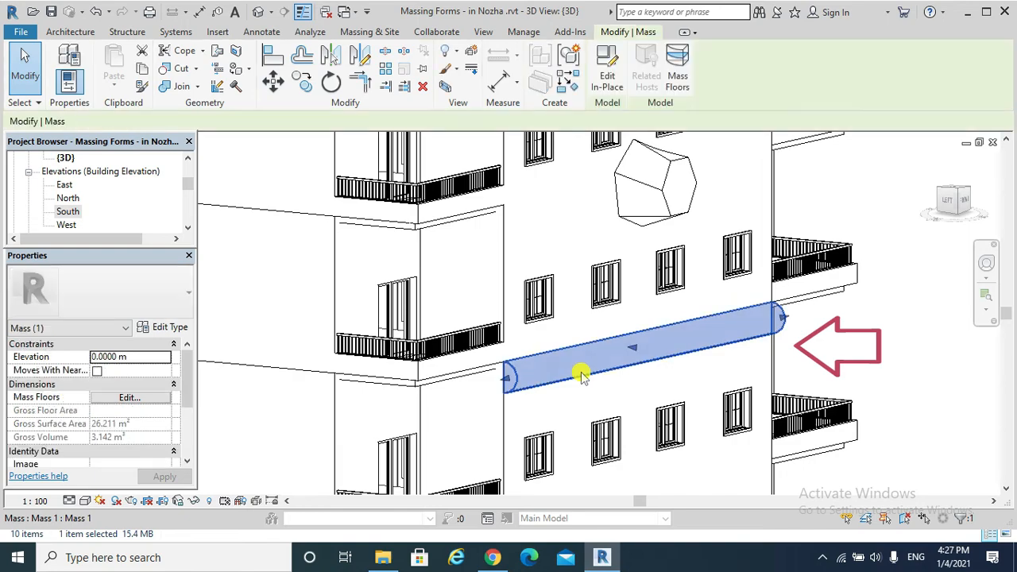
# - Start an in-place Generic Models component named Generic Models 1 from the Level 0 -Ground floor plan
pyautogui.scroll(1, 594, 400)
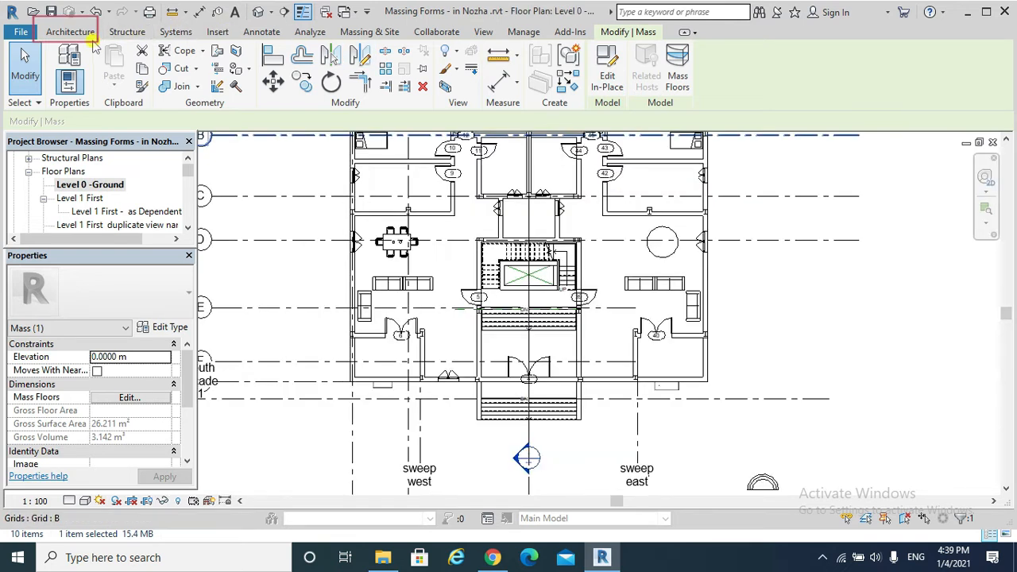
pyautogui.click(73, 32)
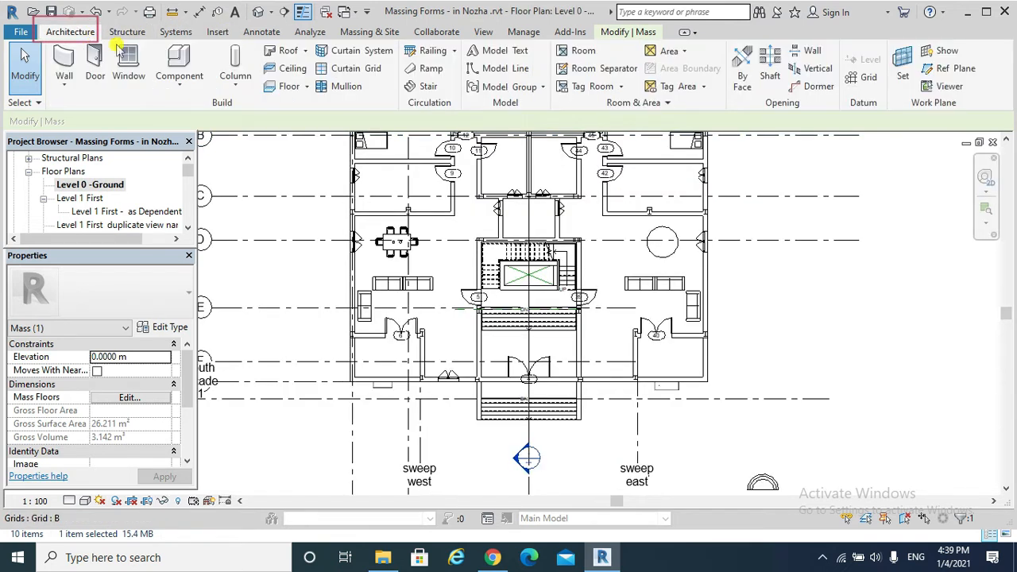
pyautogui.click(179, 80)
pyautogui.click(203, 150)
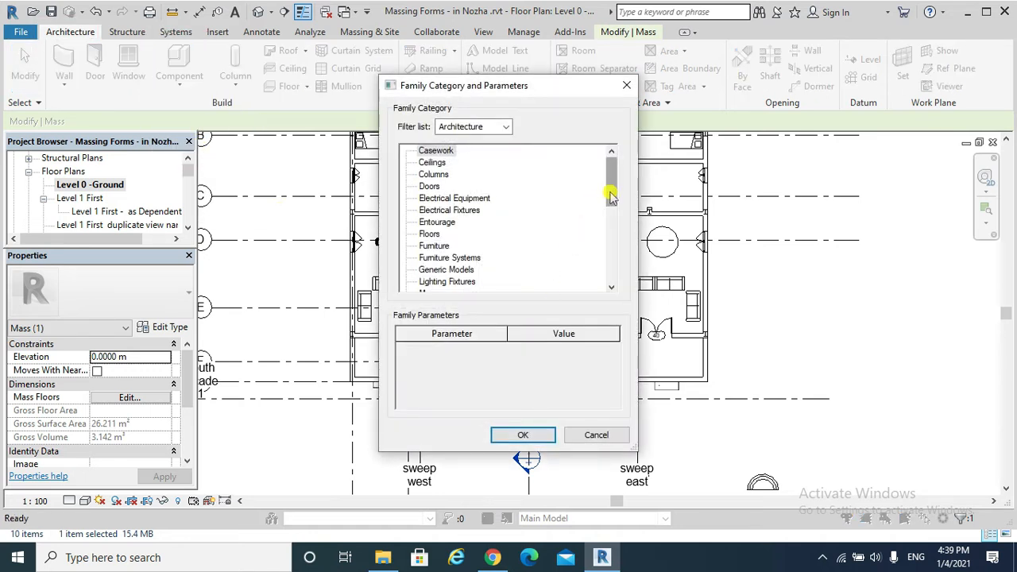
pyautogui.moveTo(612, 197); pyautogui.dragTo(612, 205)
pyautogui.doubleClick(462, 256)
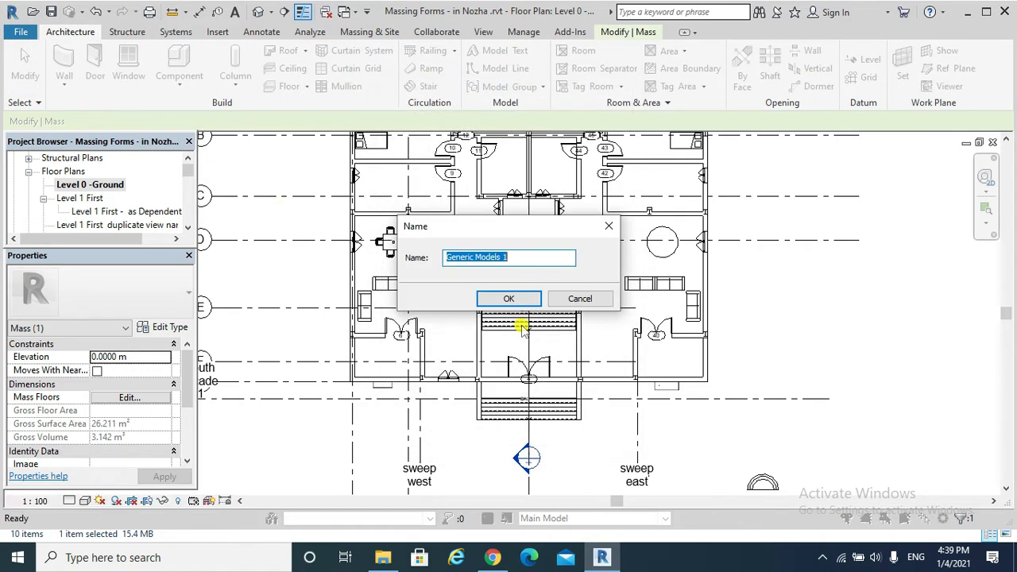
pyautogui.click(510, 298)
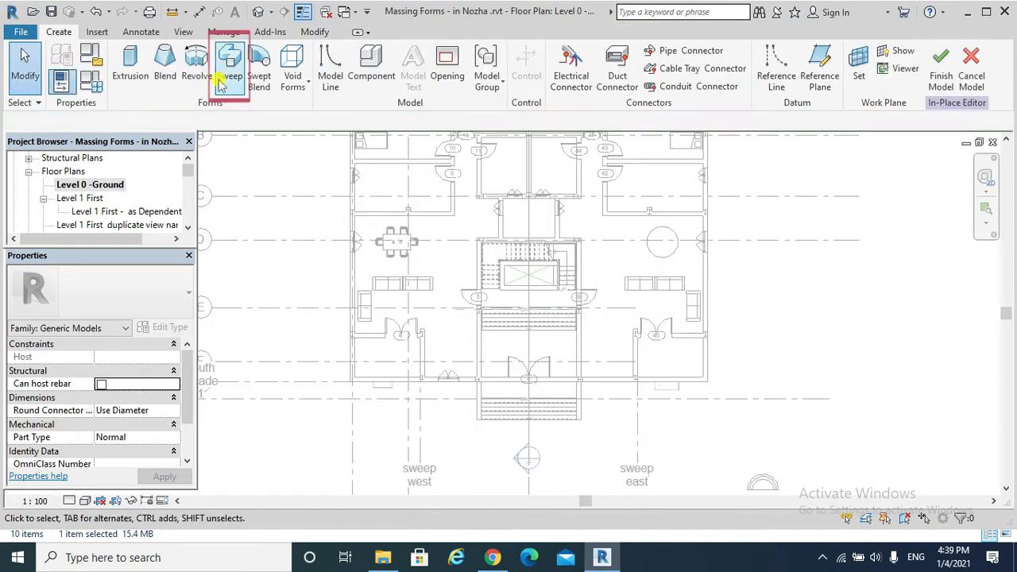
# - Start a sweep path sketch on the work plane Grid : south facade 1 and open the South elevation
pyautogui.click(225, 79)
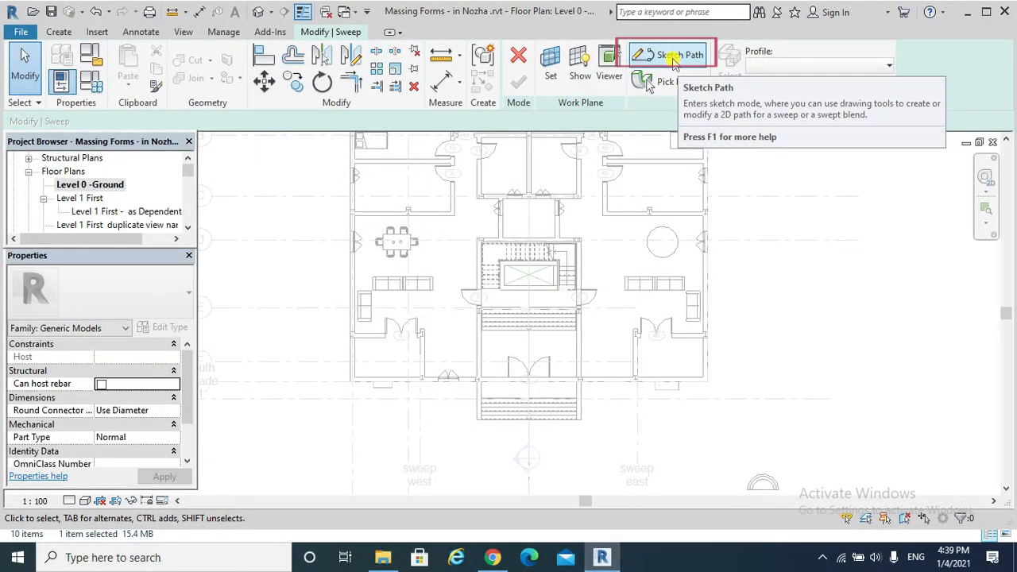
pyautogui.click(674, 57)
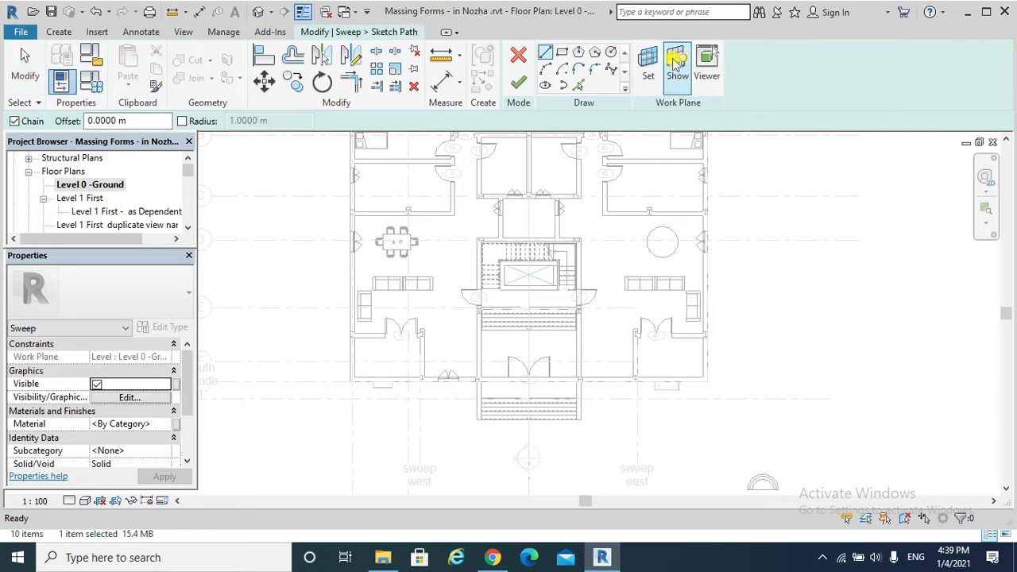
pyautogui.click(650, 68)
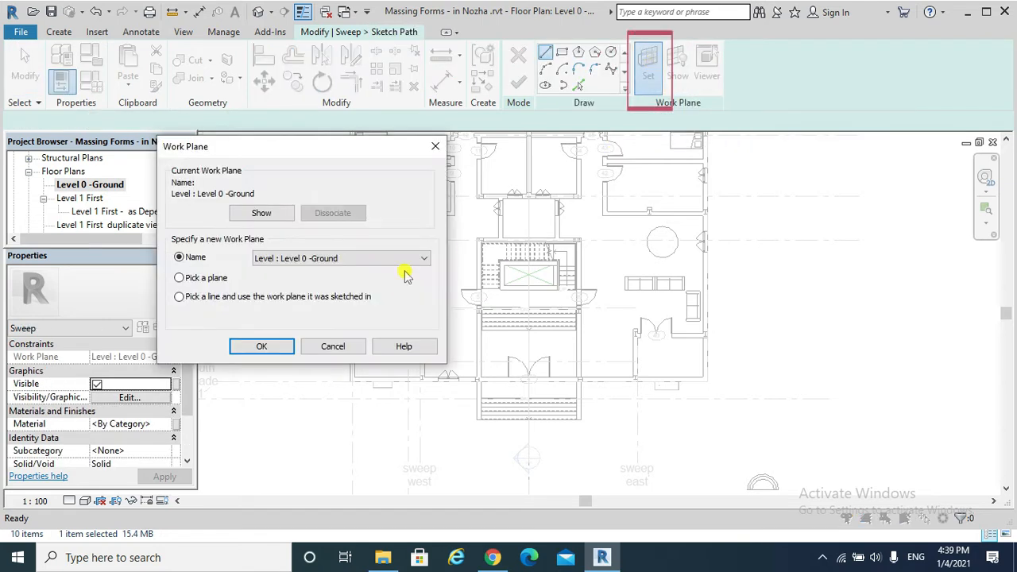
pyautogui.click(304, 259)
pyautogui.click(311, 365)
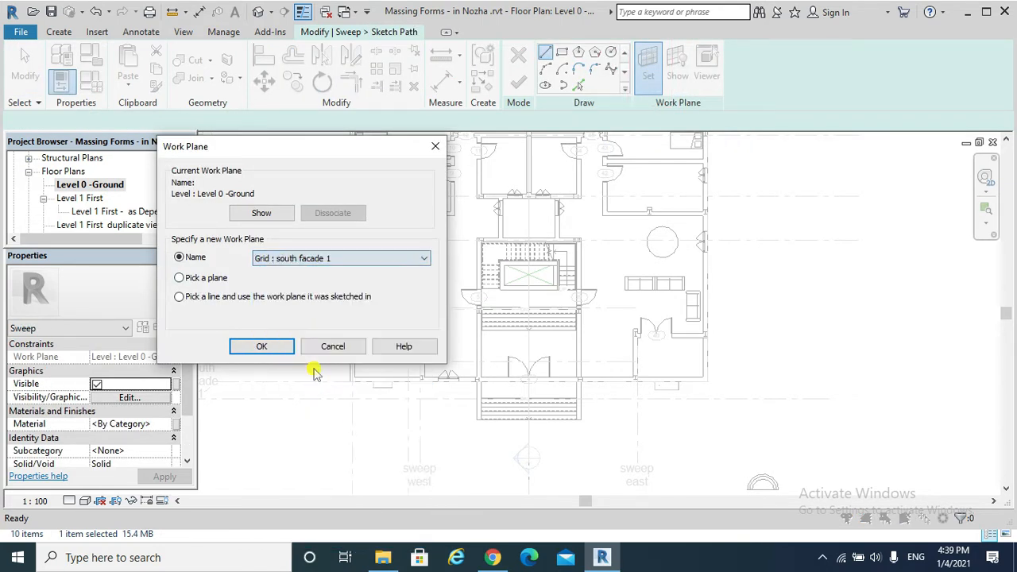
pyautogui.click(260, 345)
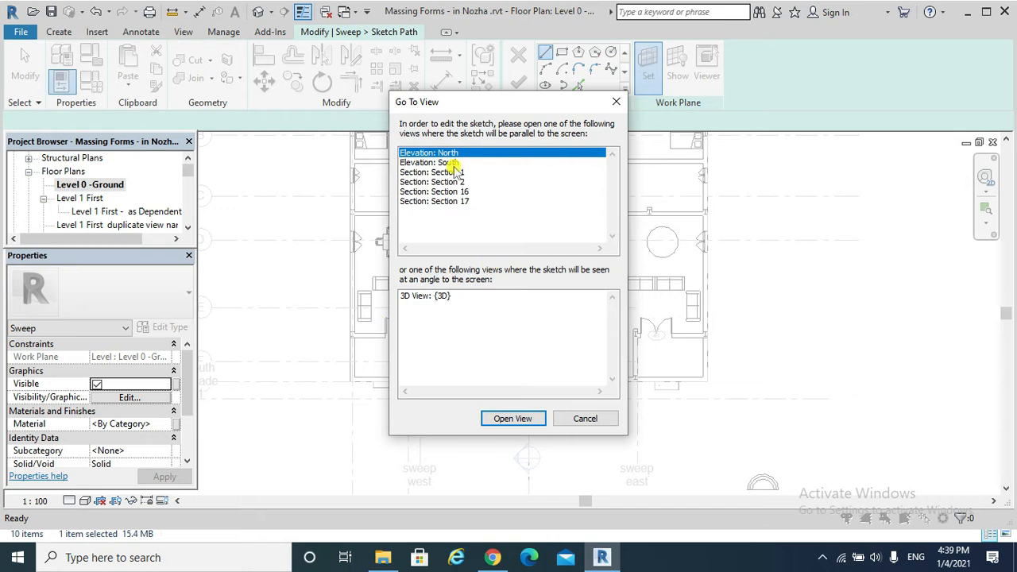
pyautogui.click(450, 163)
pyautogui.click(515, 418)
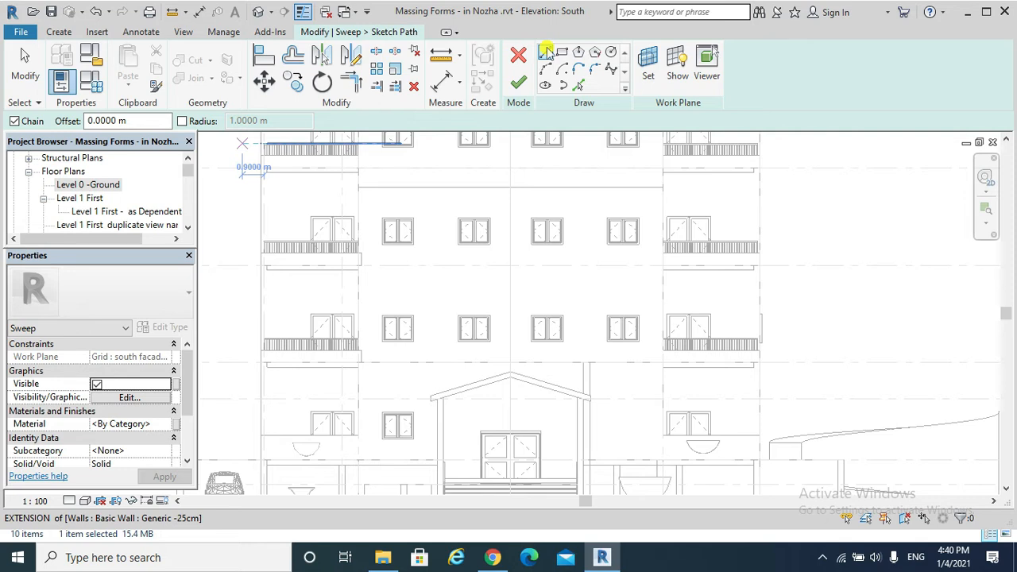
# - Sketch a horizontal sweep path line across the south facade, from the sweep west grid to the opposite facade-edge grid, and finish the path
pyautogui.click(359, 288)
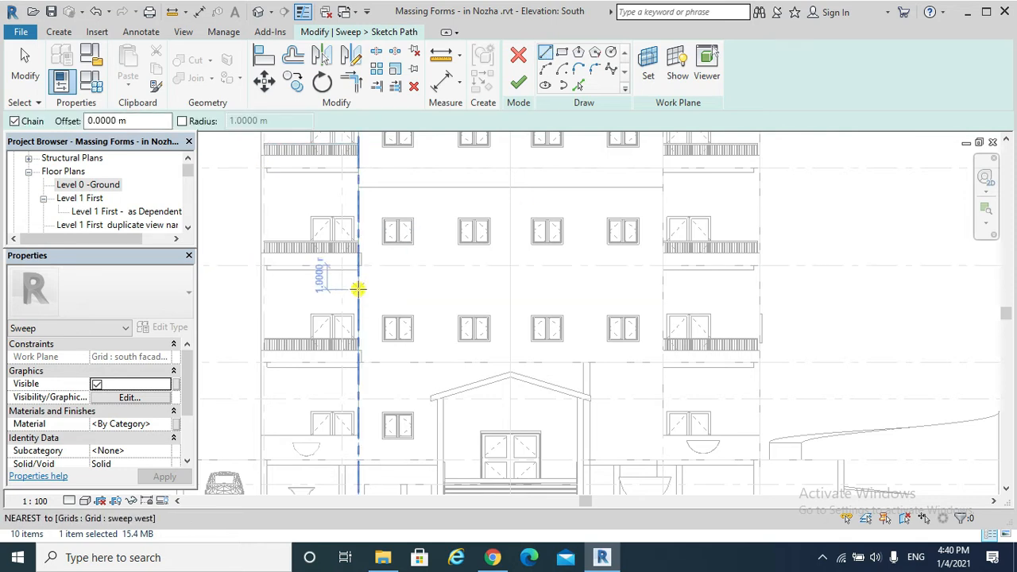
pyautogui.scroll(3, 358, 289)
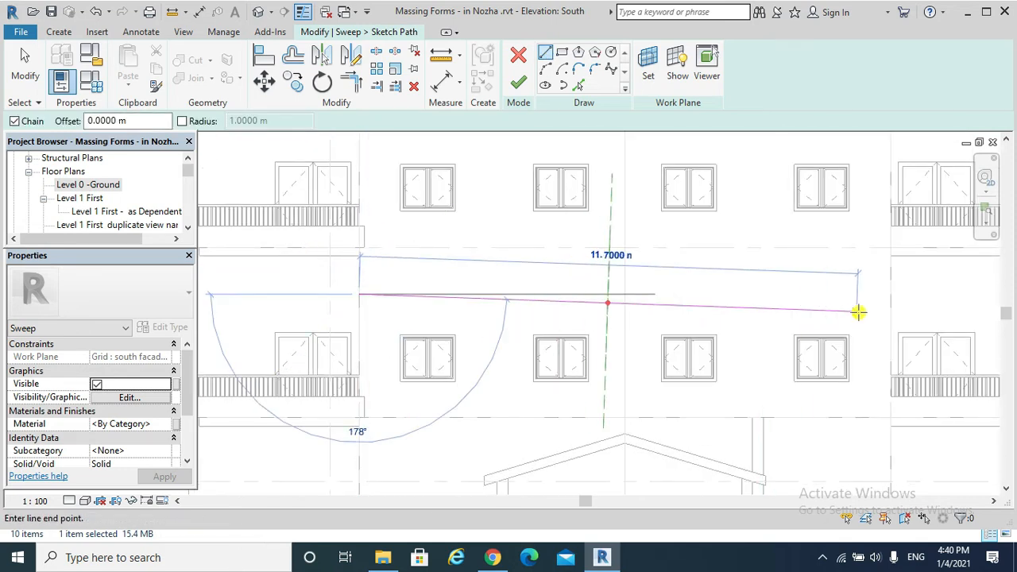
pyautogui.click(890, 294)
pyautogui.press('Escape')
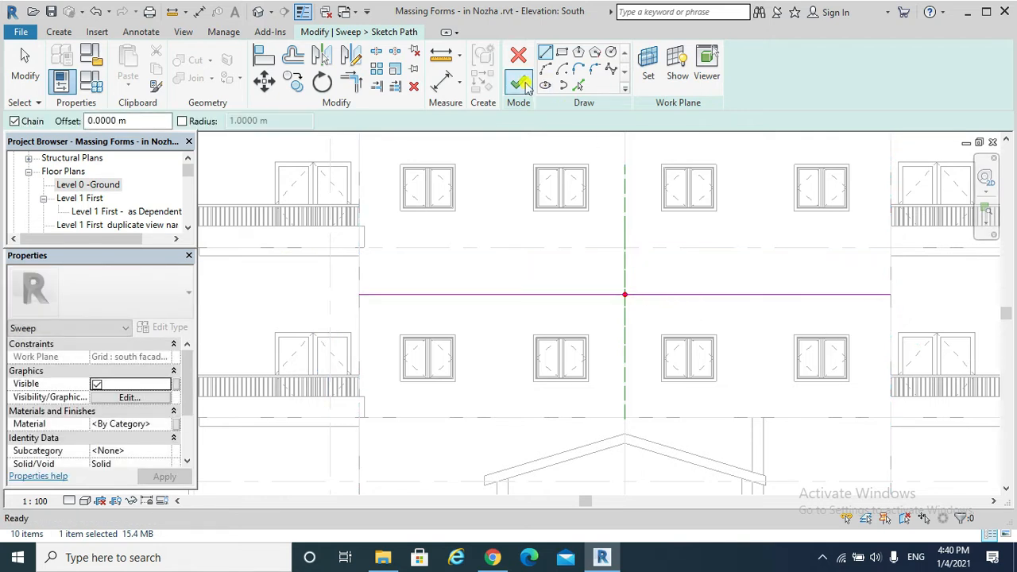
pyautogui.click(521, 83)
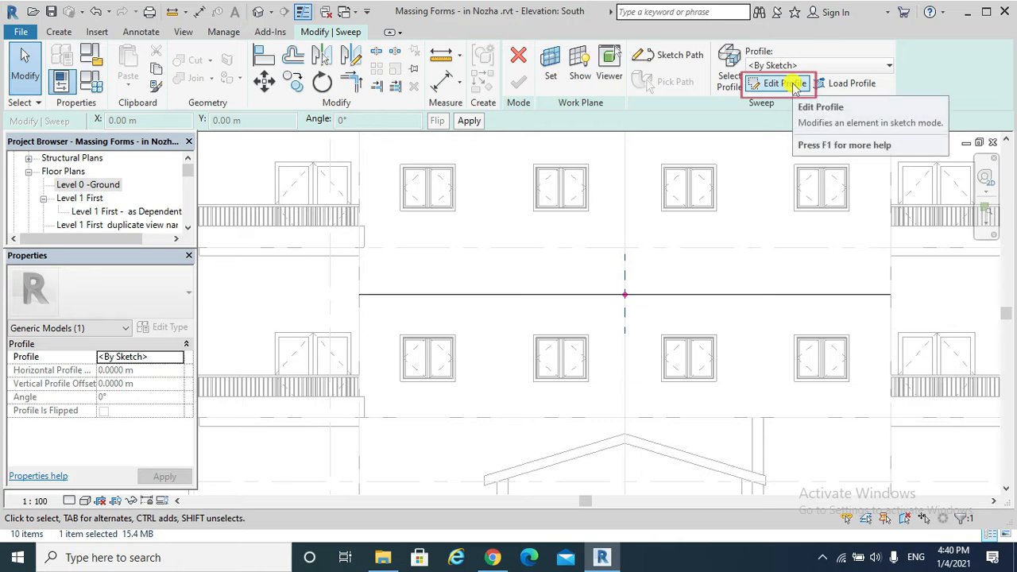
# - Open the sweep profile in the East elevation and draw a 0.3 m horizontal line from the path point and a 0.3 m vertical line upward
pyautogui.click(794, 87)
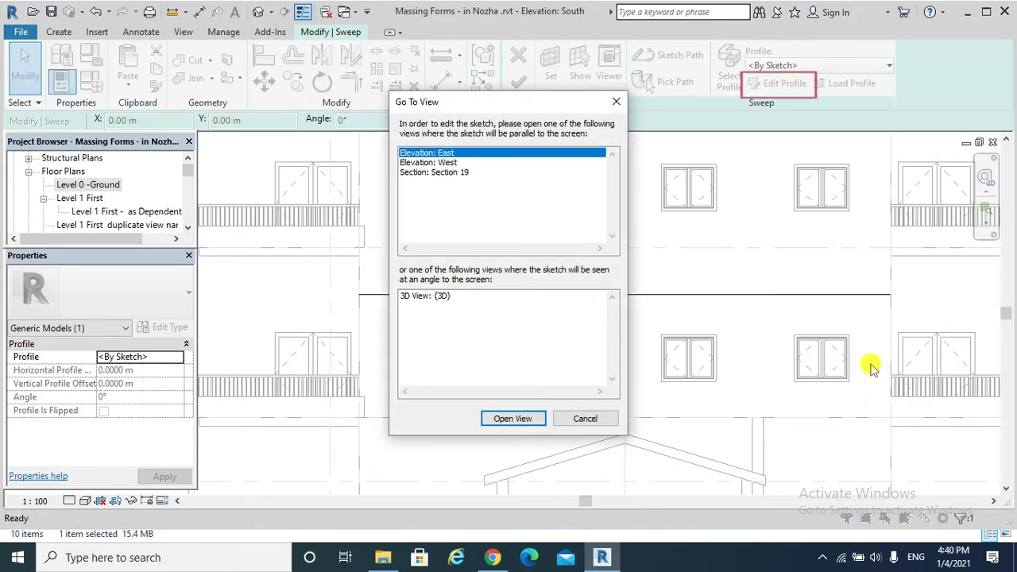
pyautogui.click(518, 419)
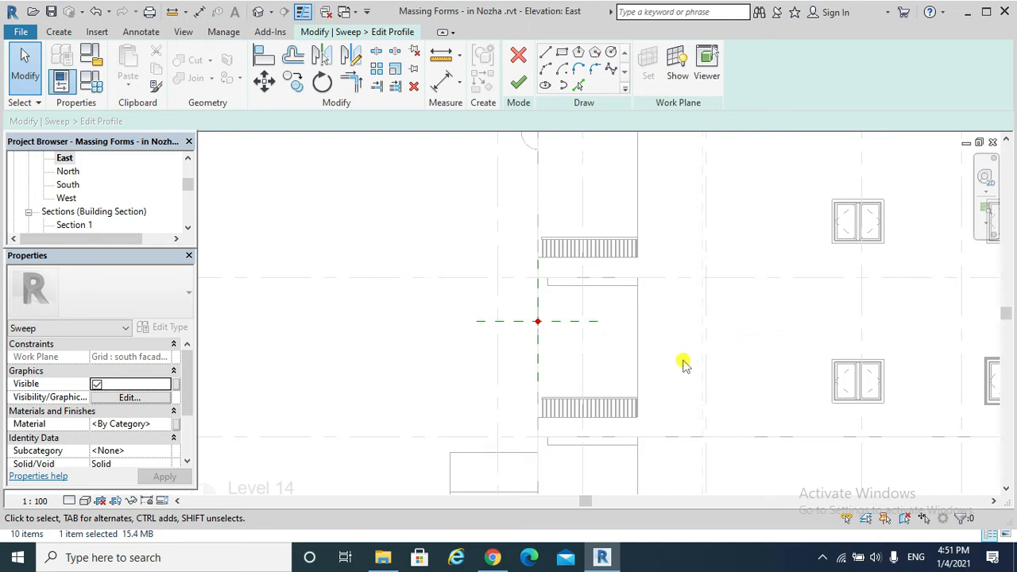
pyautogui.scroll(2, 684, 363)
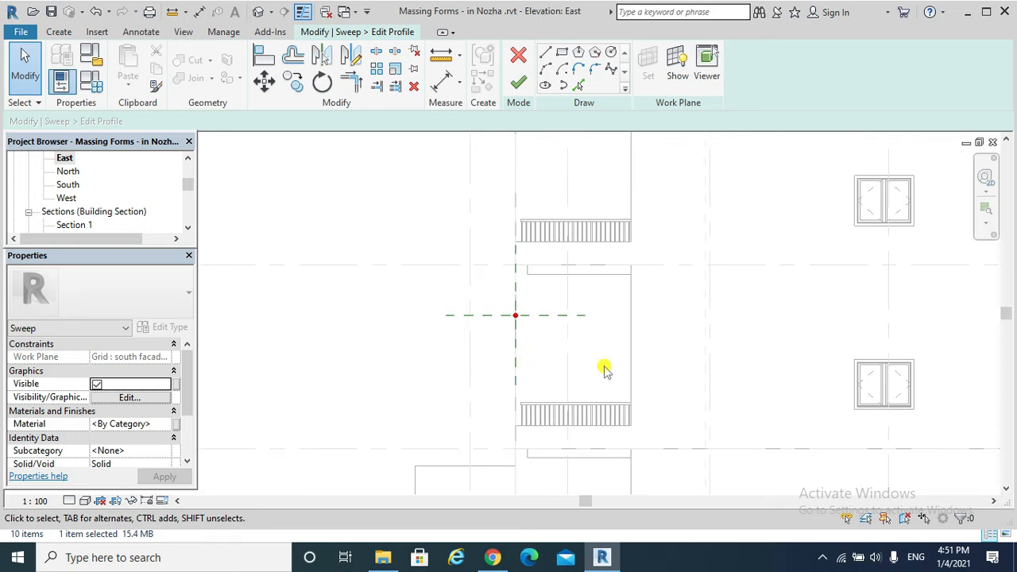
pyautogui.scroll(-3, 679, 414)
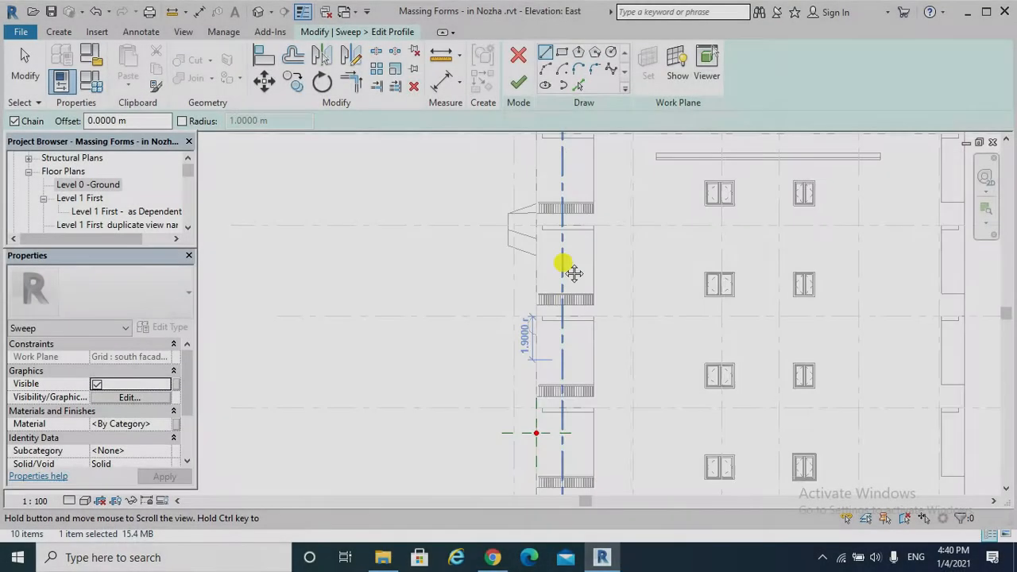
pyautogui.scroll(3, 536, 363)
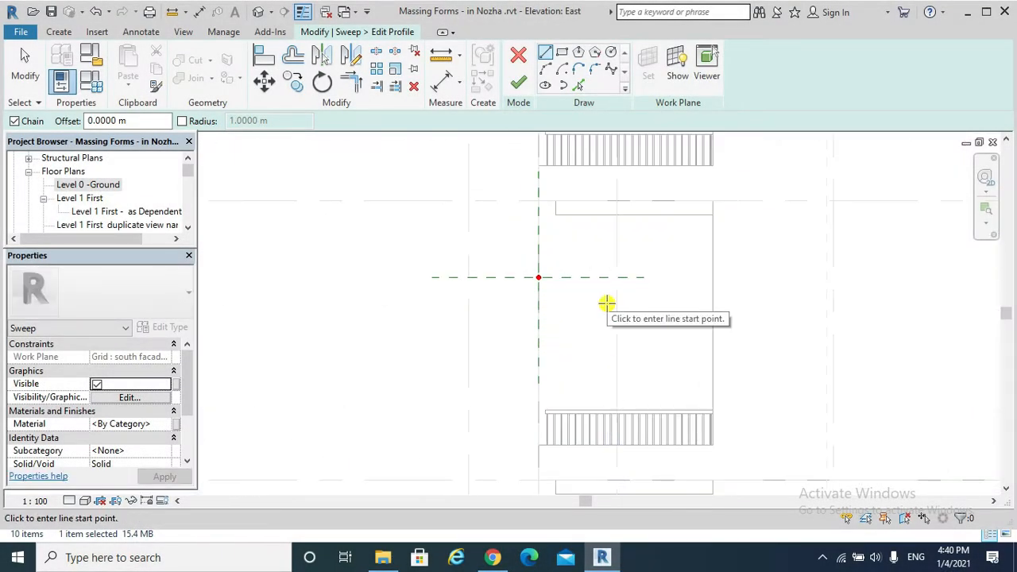
pyautogui.click(545, 52)
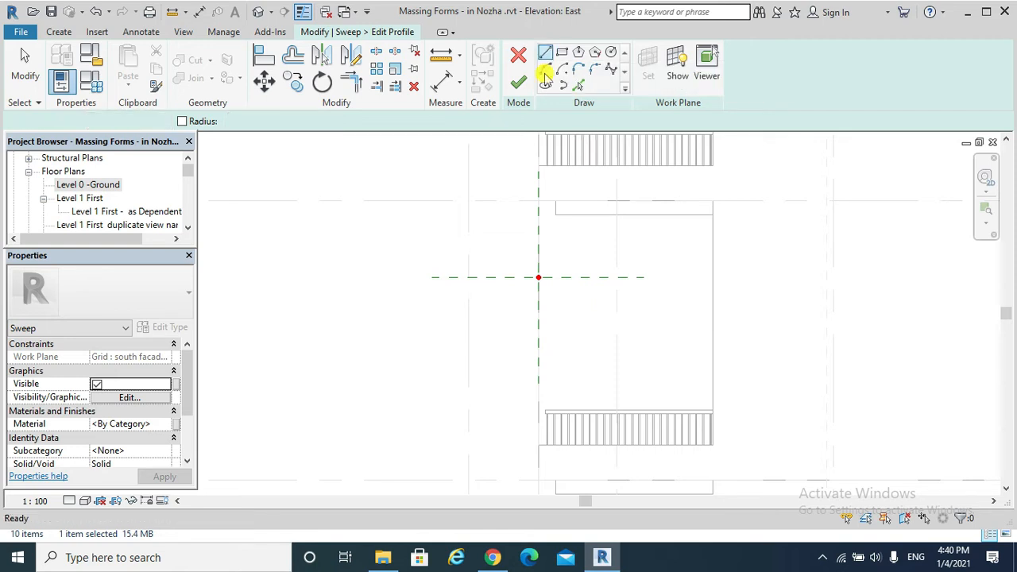
pyautogui.click(517, 277)
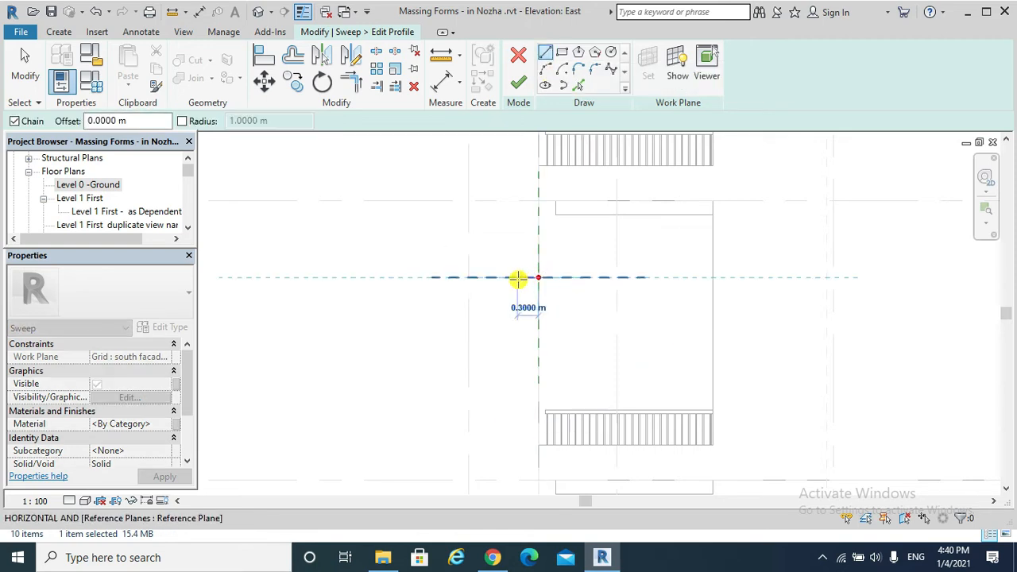
pyautogui.click(517, 257)
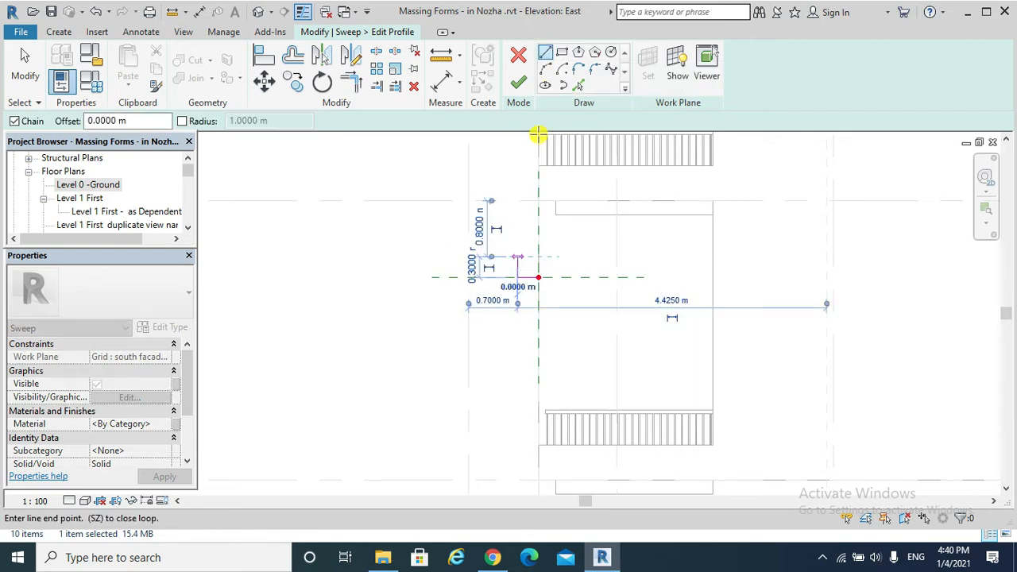
# - Draw a semicircular arc bulging away from the facade, starting at the upper end of the profile's vertical line
pyautogui.click(514, 236)
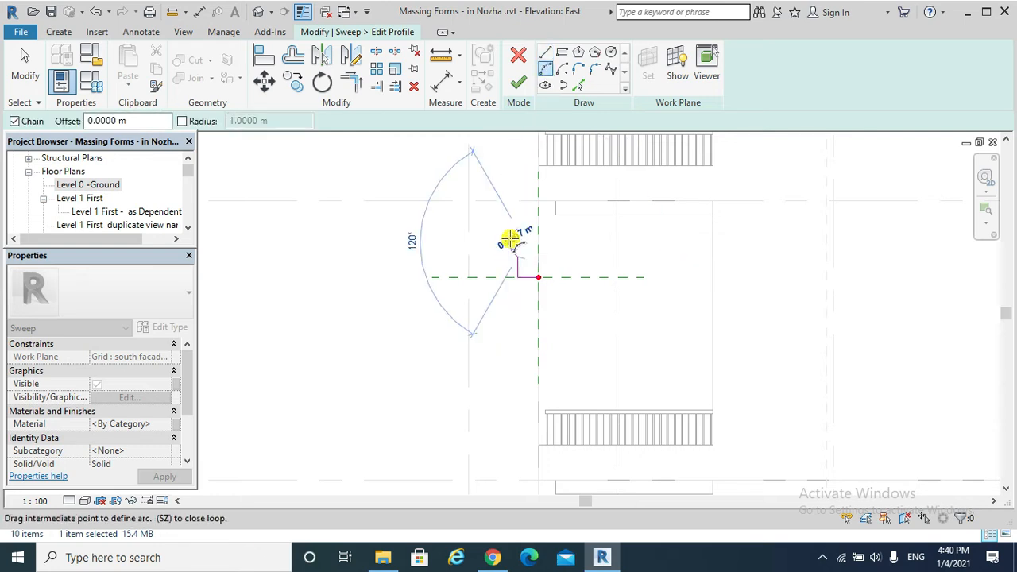
pyautogui.scroll(4, 513, 238)
pyautogui.click(529, 213)
# - Close the profile with a 0.22 m vertical line, a horizontal line and a line back to the path point, and finish the sweep for 3D viewing
pyautogui.click(545, 51)
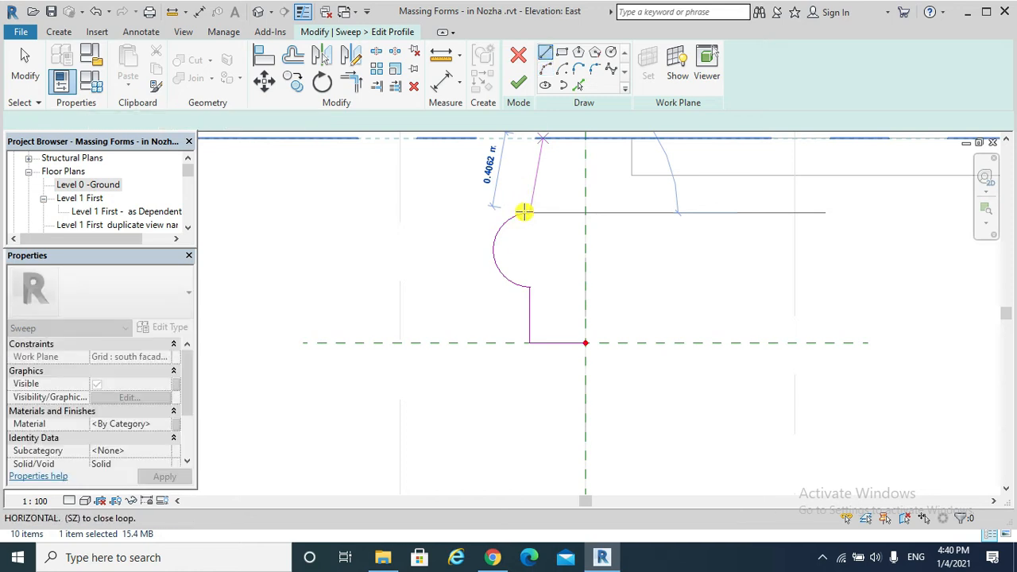
pyautogui.click(529, 172)
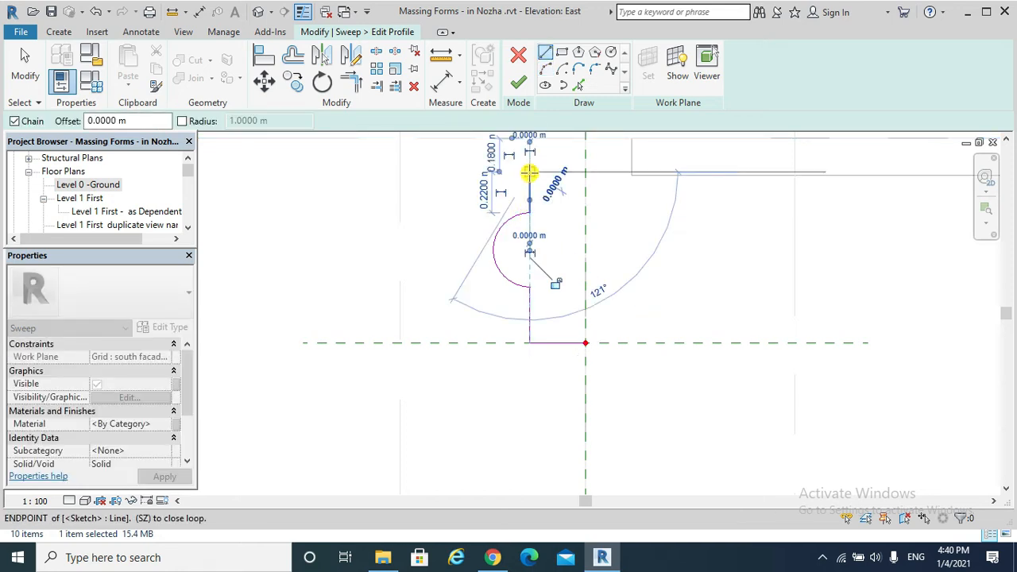
pyautogui.click(584, 170)
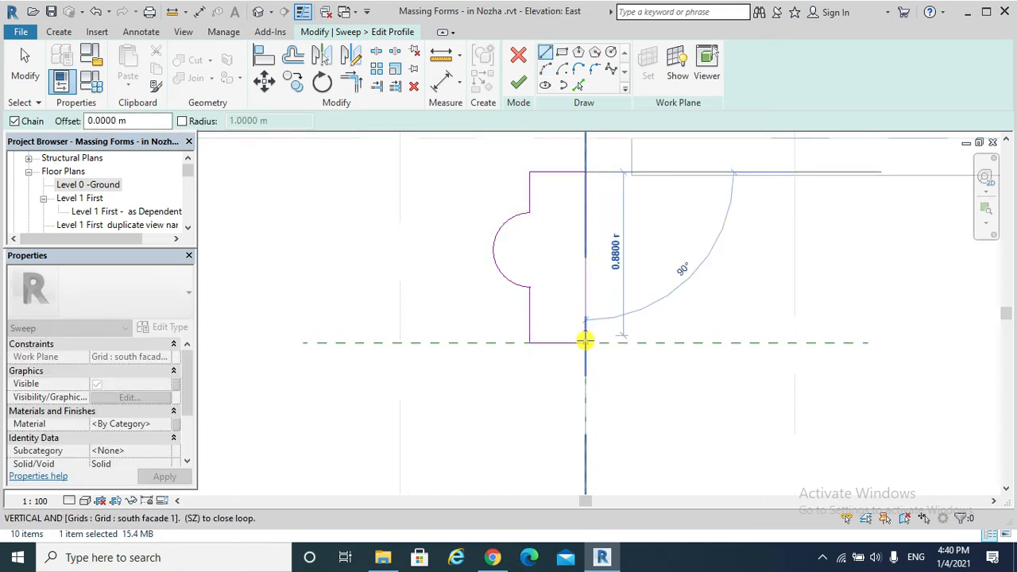
pyautogui.click(586, 343)
pyautogui.click(517, 83)
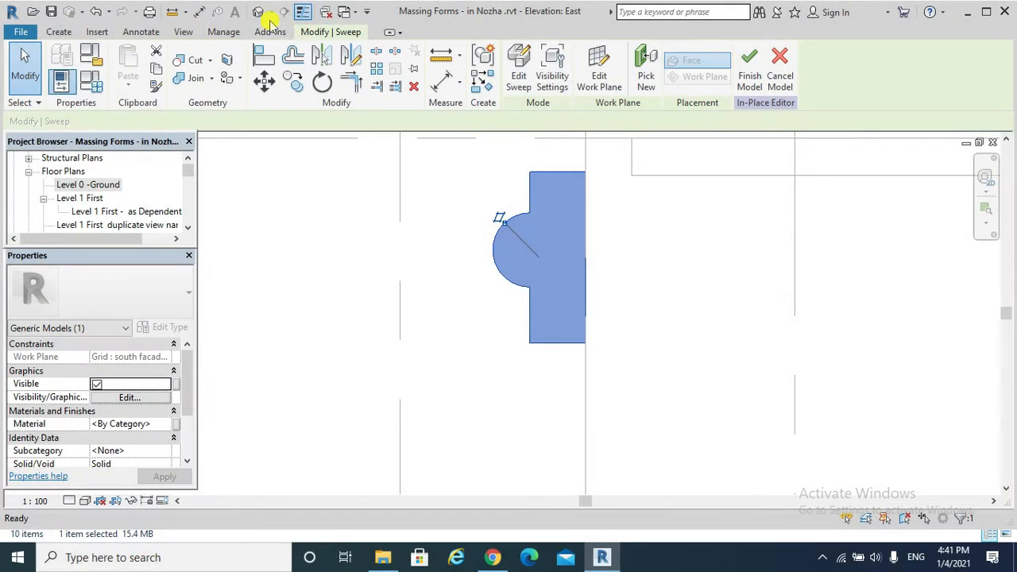
pyautogui.click(259, 11)
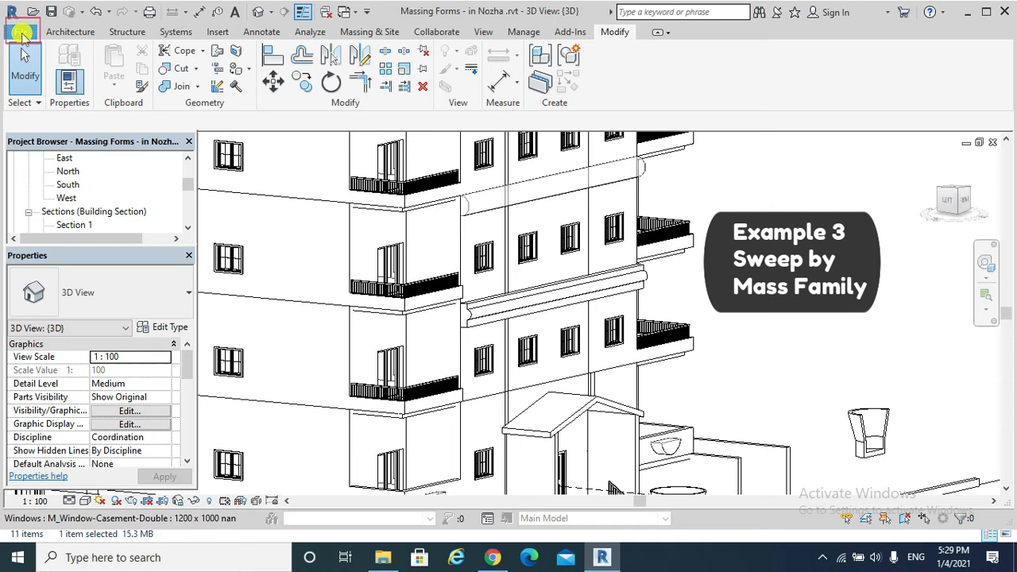
# - Create a new Generic Models family from a family template
pyautogui.click(21, 32)
pyautogui.moveTo(47, 85)
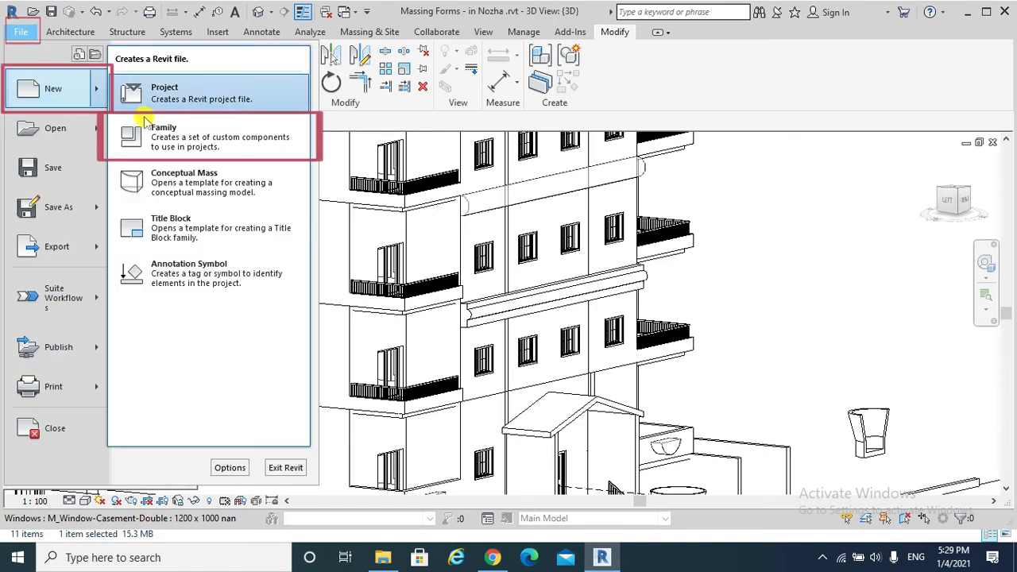
pyautogui.click(152, 132)
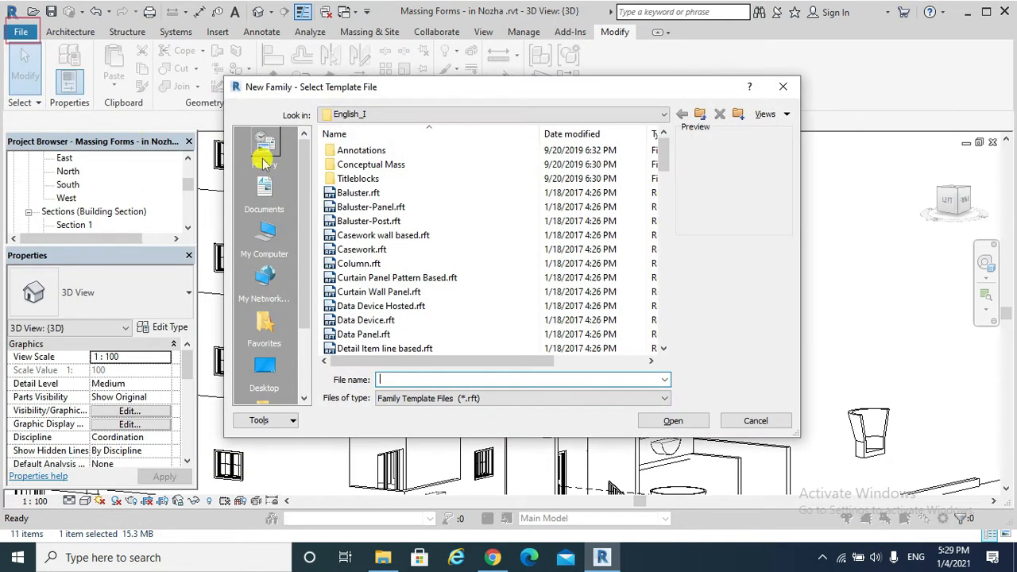
pyautogui.scroll(-3, 352, 298)
pyautogui.scroll(-4, 352, 310)
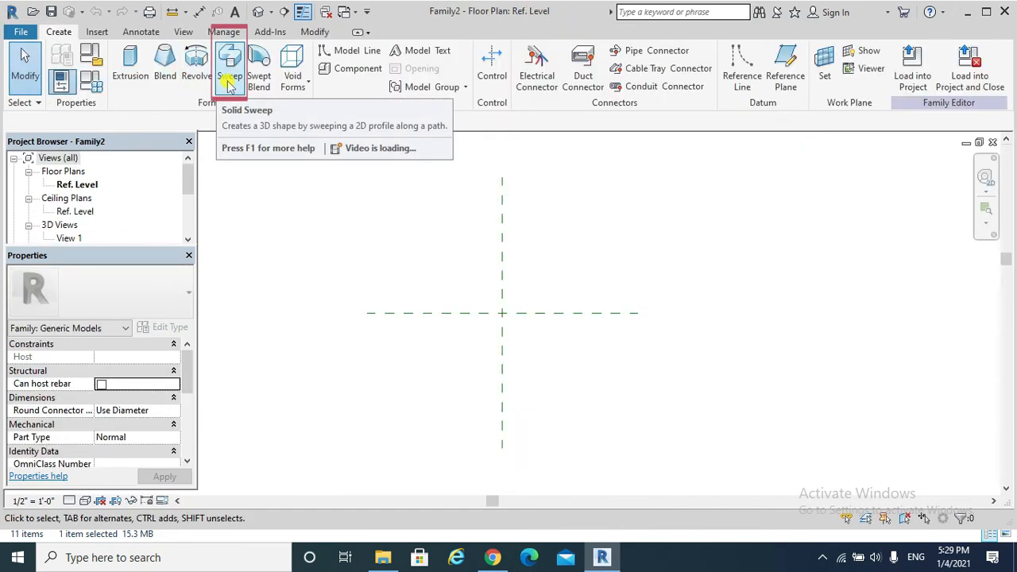
# - Start a solid sweep and sketch its path as an arc with a chord of about 4' 7" around the reference plane intersection, finishing the path
pyautogui.click(229, 83)
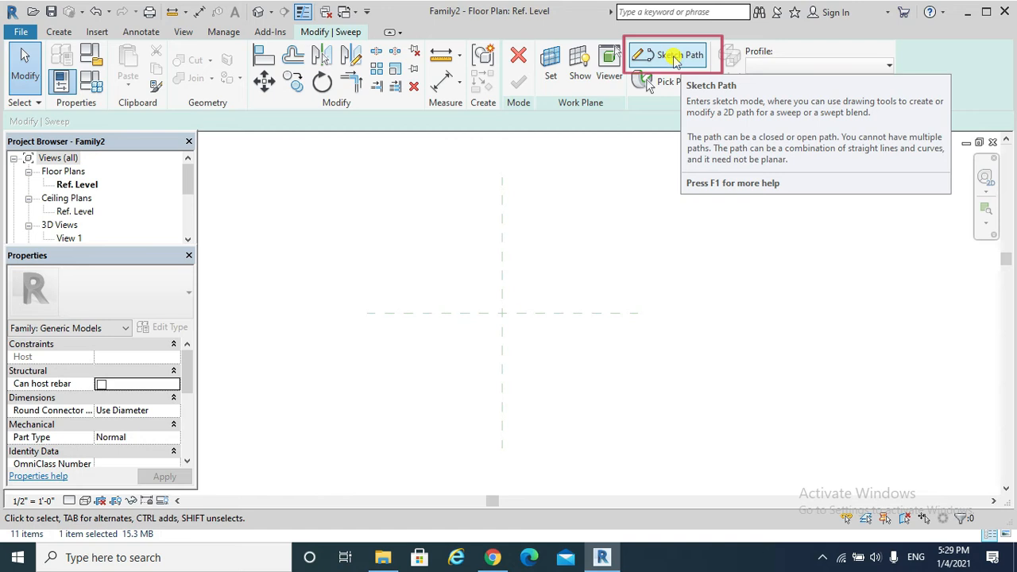
pyautogui.click(674, 57)
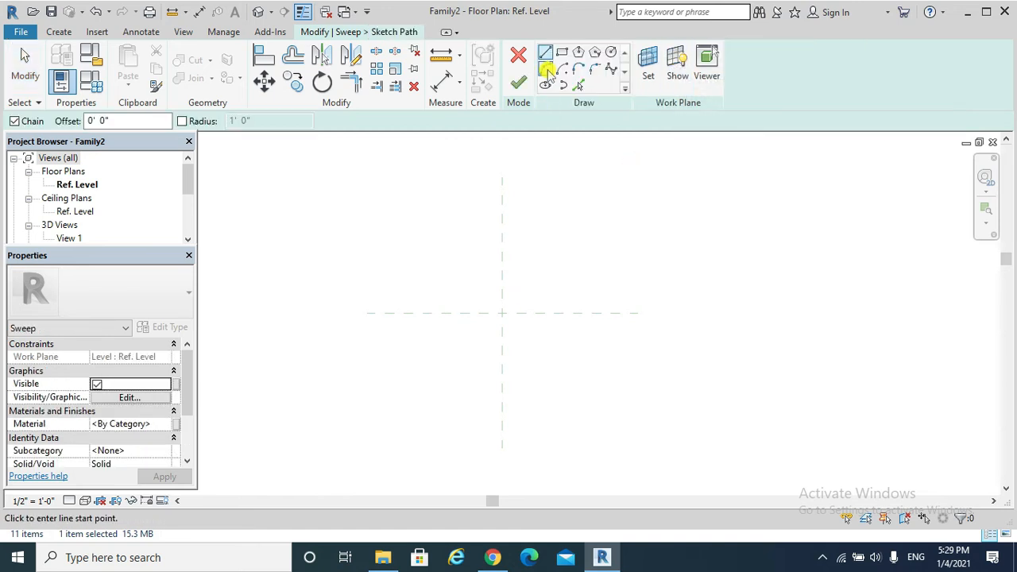
pyautogui.click(545, 69)
pyautogui.click(445, 356)
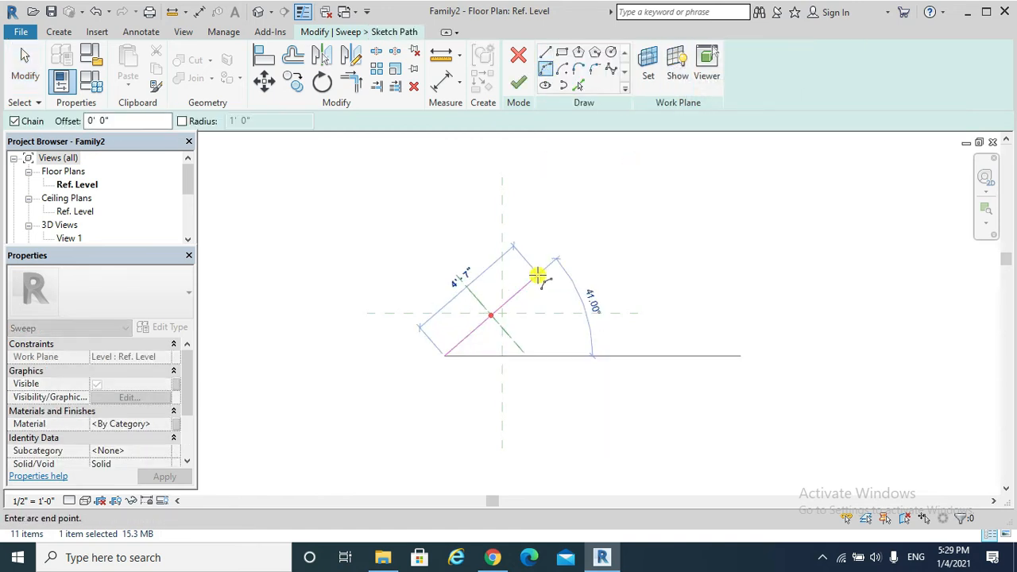
pyautogui.click(538, 276)
pyautogui.click(538, 275)
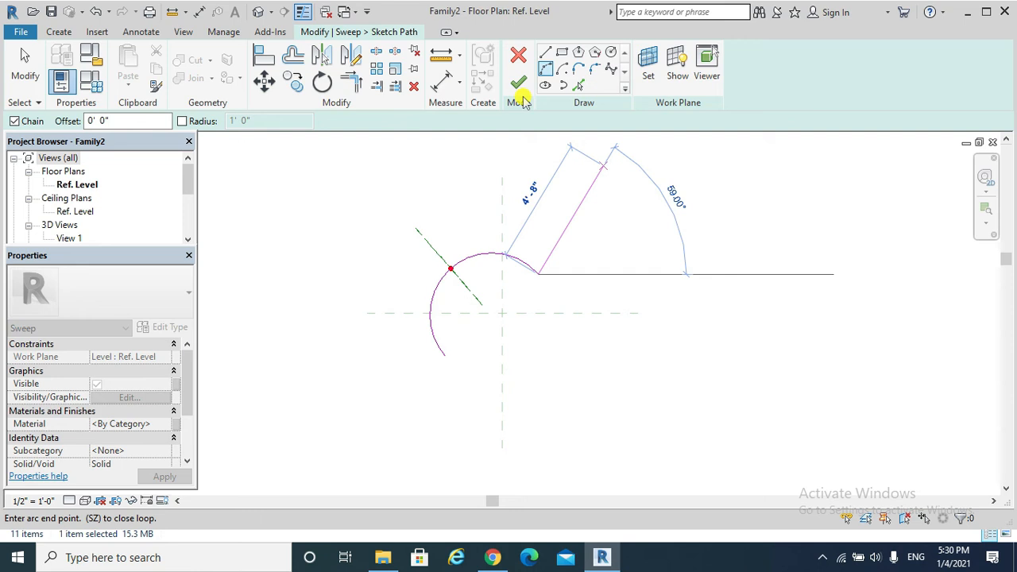
pyautogui.press('Escape')
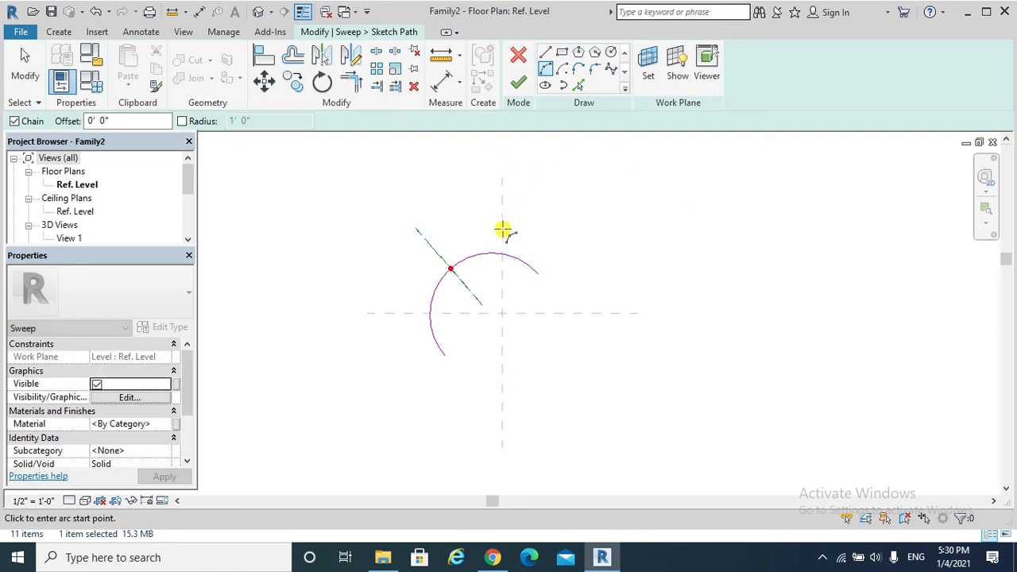
pyautogui.click(518, 82)
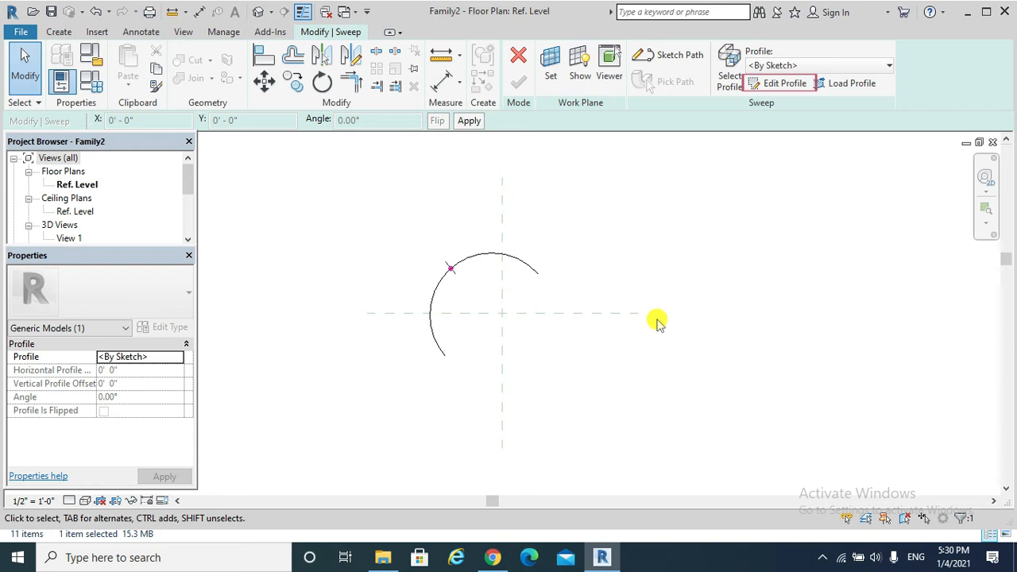
# - Open the sweep profile for editing in the Back elevation
pyautogui.click(784, 86)
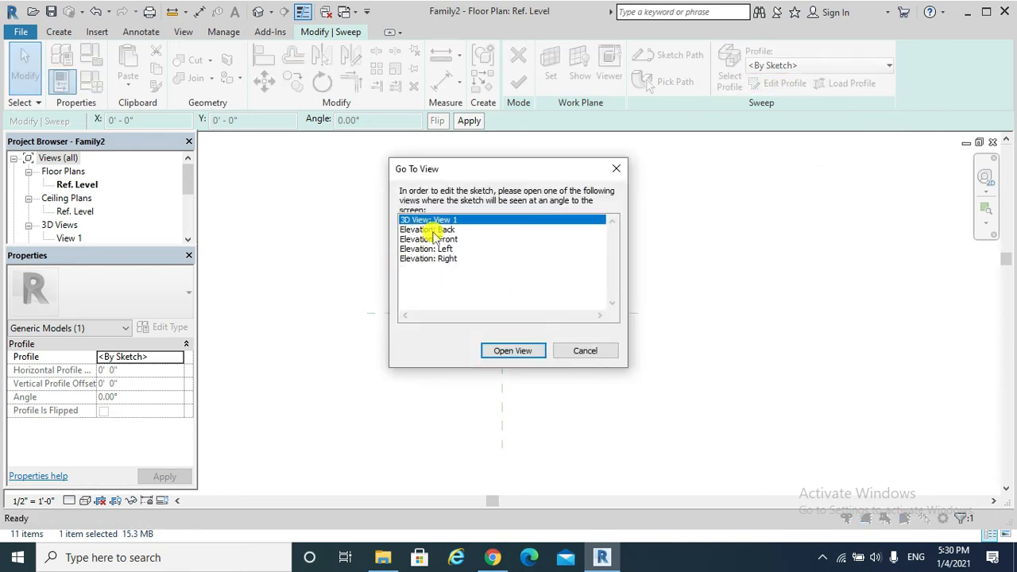
pyautogui.click(434, 230)
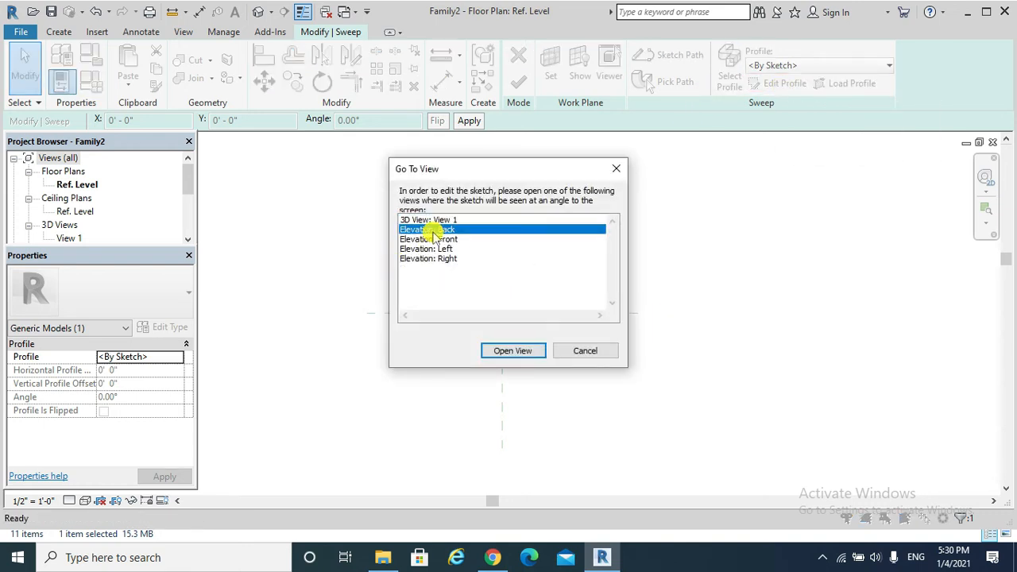
pyautogui.click(513, 350)
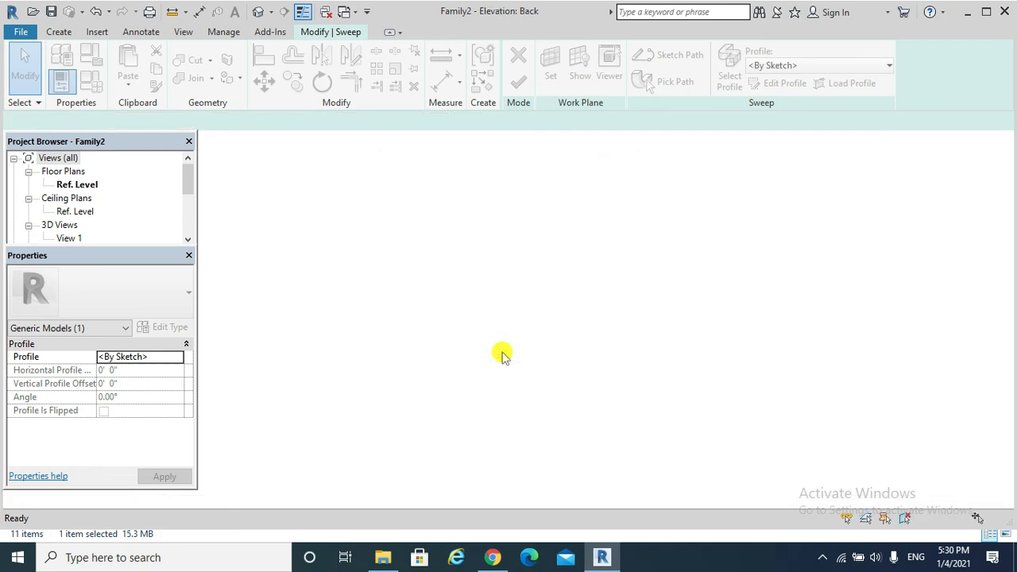
# - Draw a circular profile with a radius of about 6" centred on the path point, finish the sweep and show it in 3D
pyautogui.scroll(5, 530, 432)
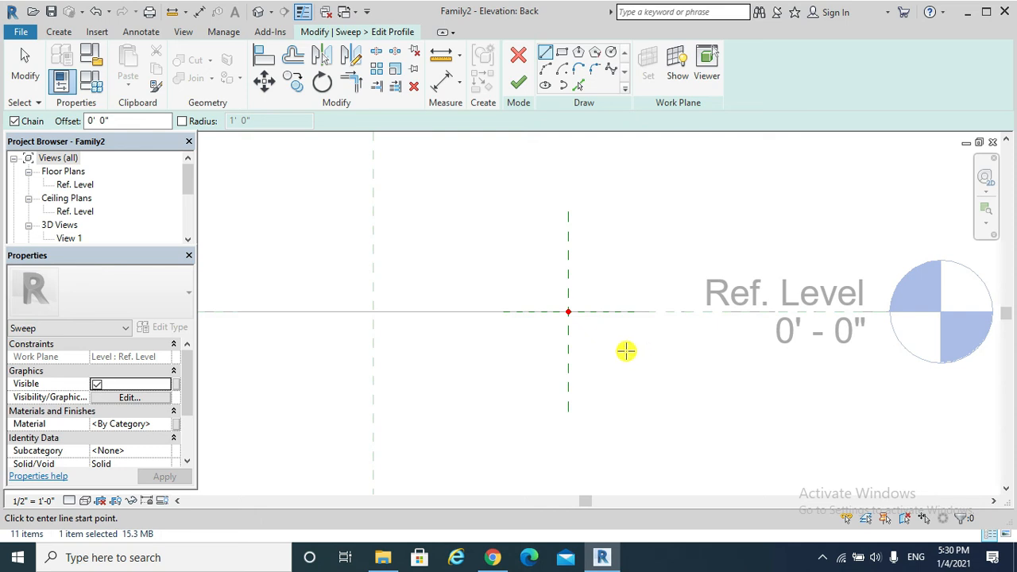
pyautogui.click(608, 51)
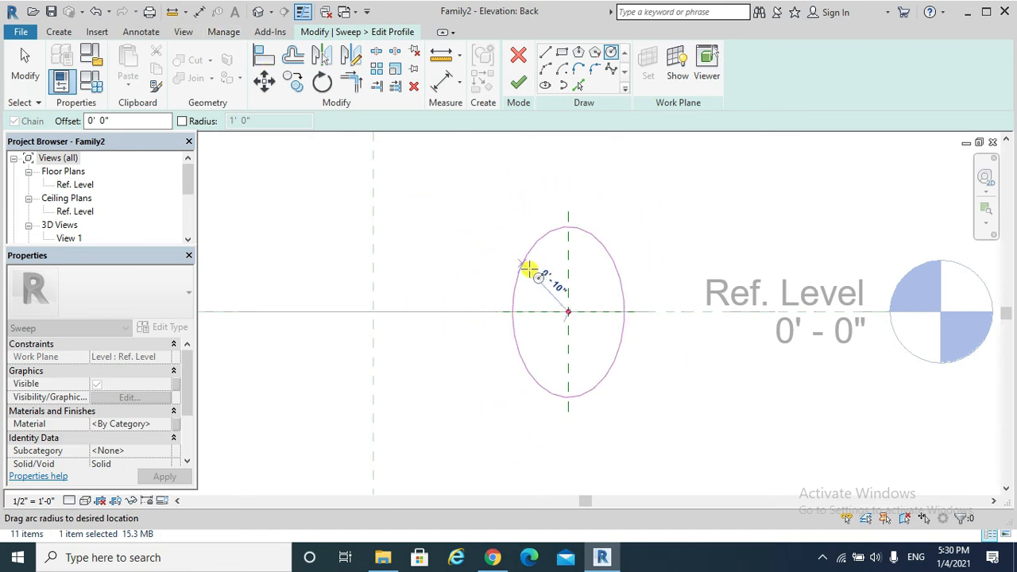
pyautogui.click(609, 302)
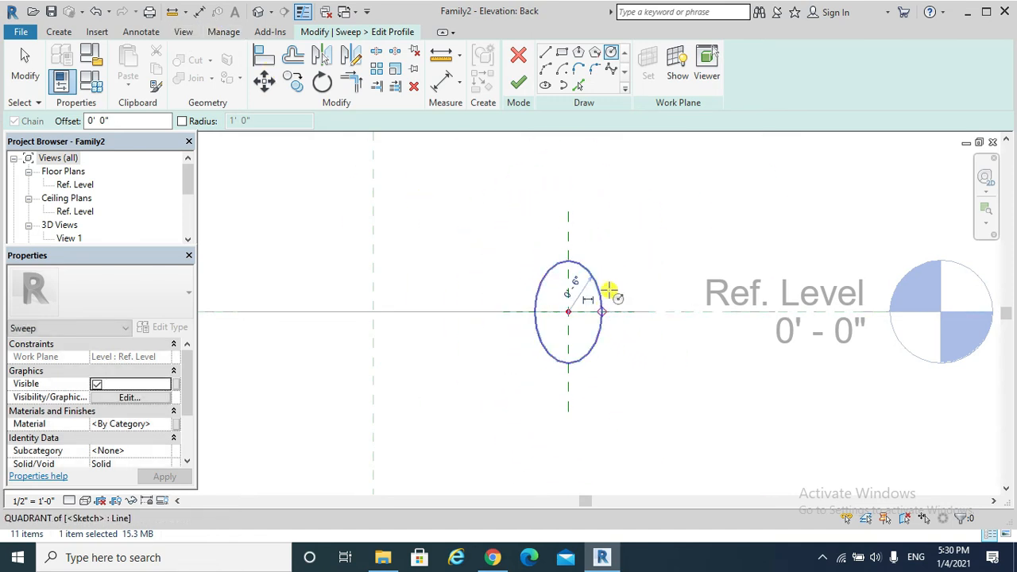
pyautogui.click(515, 84)
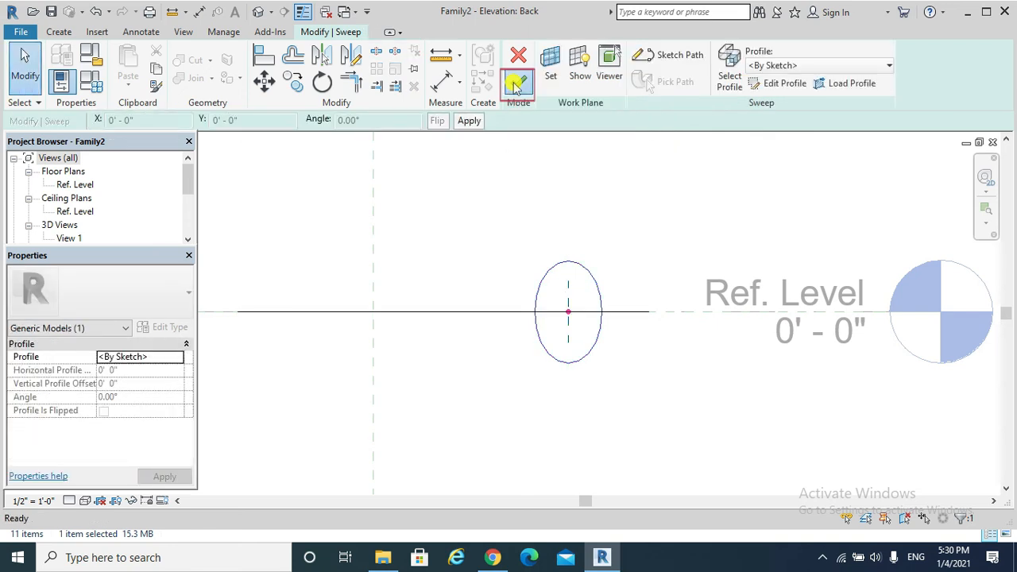
pyautogui.click(514, 84)
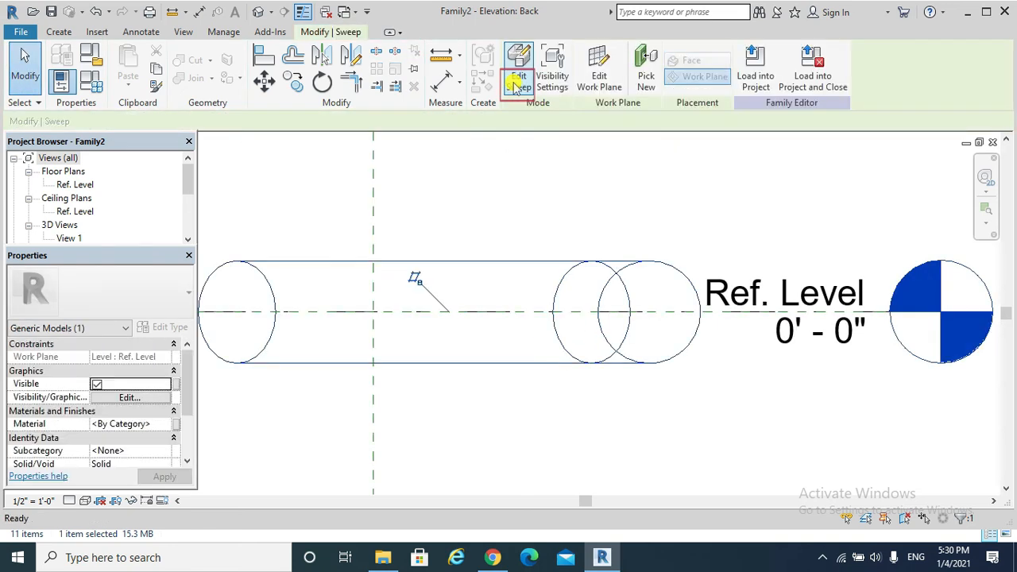
pyautogui.click(257, 11)
pyautogui.scroll(2, 517, 299)
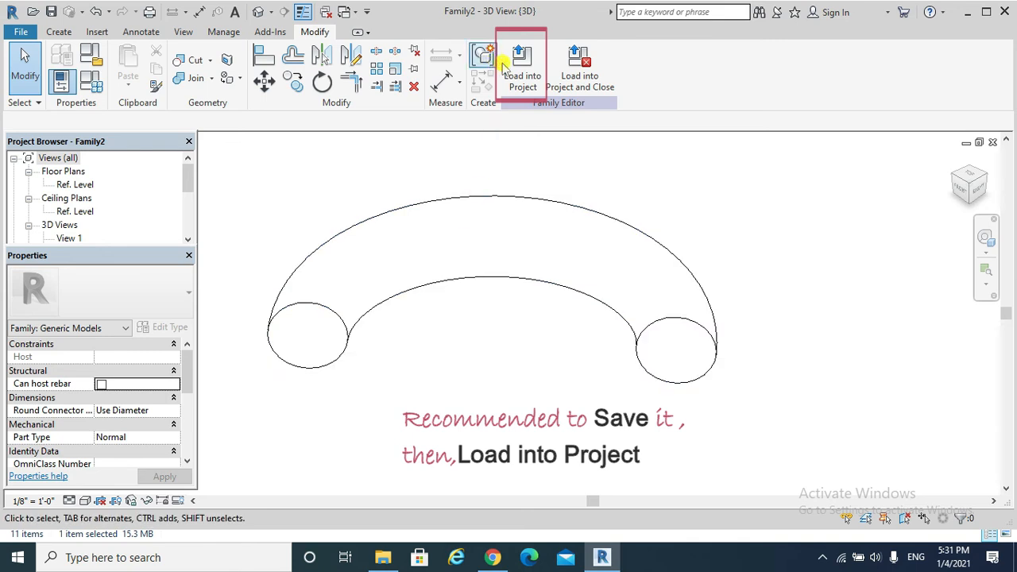
# - Load the family into the Massing Forms project and place a Familyex component in the open area beside the building
pyautogui.click(513, 84)
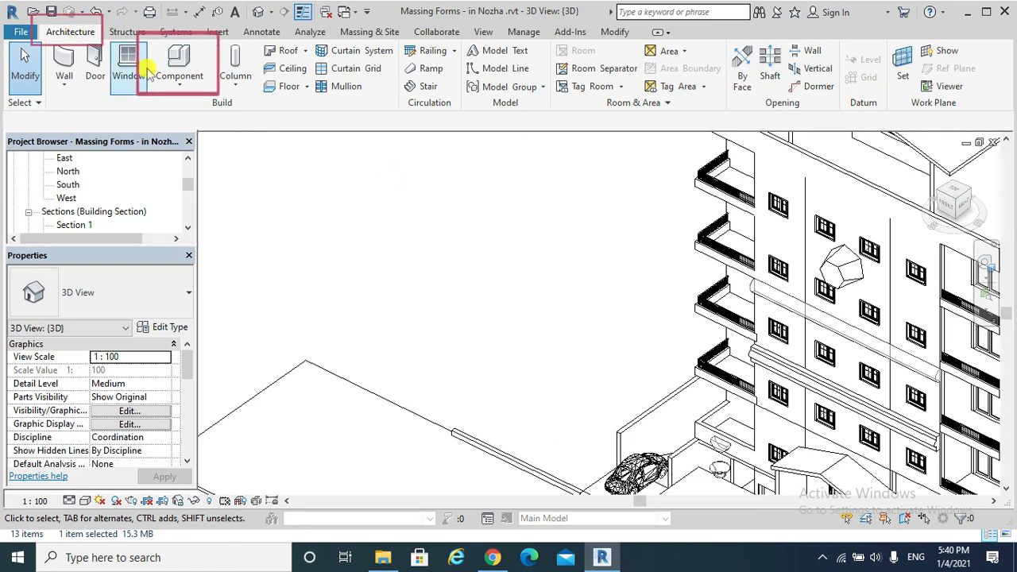
pyautogui.click(179, 77)
pyautogui.click(199, 112)
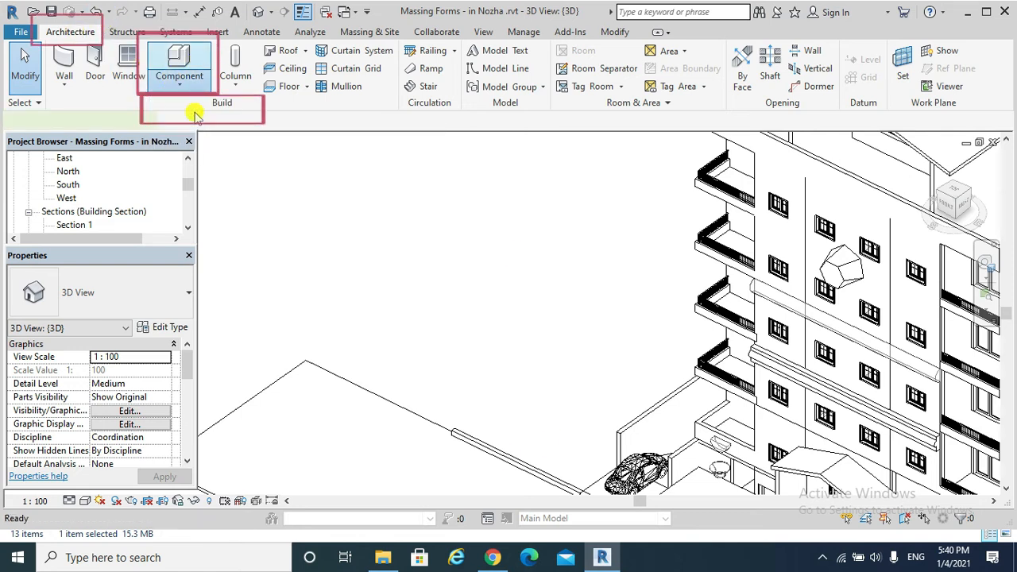
pyautogui.click(520, 390)
pyautogui.scroll(5, 517, 386)
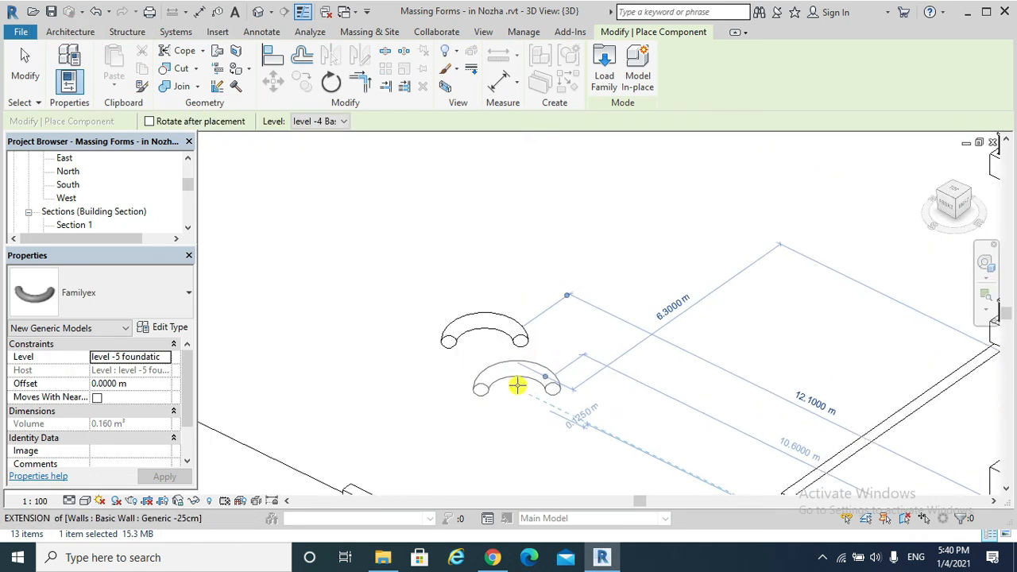
pyautogui.press('Escape')
# - Select the flared, bowl-shaped form in the 3D view
pyautogui.click(475, 295)
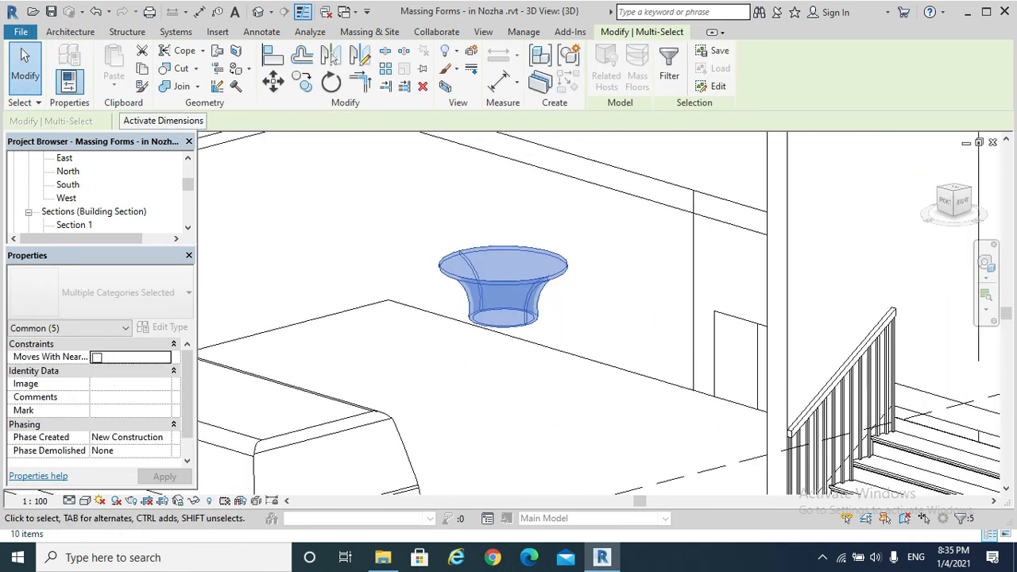